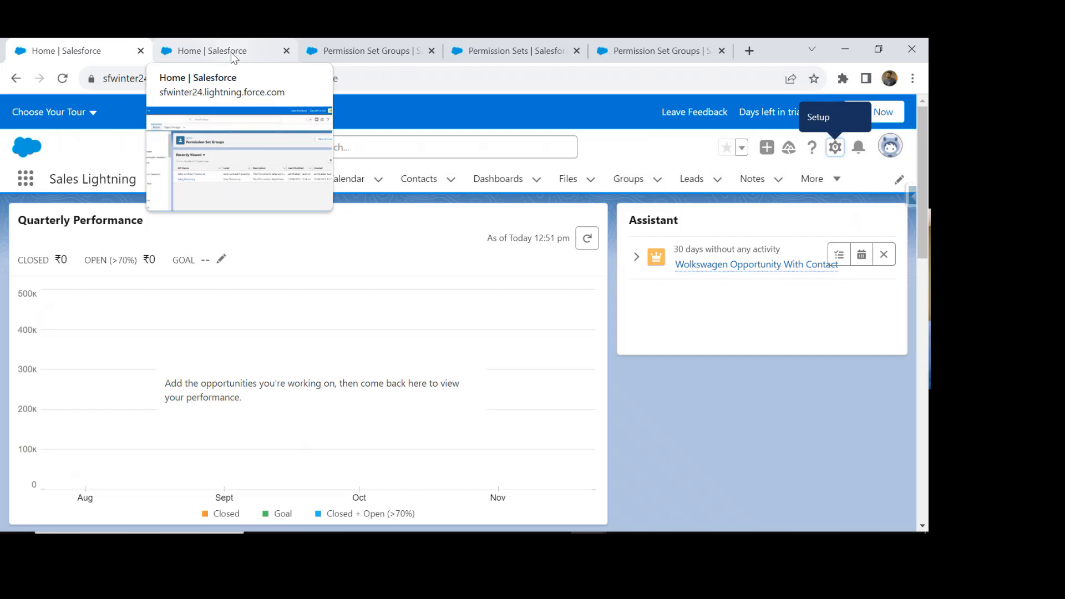
Switch to the Permission Set Groups setup page and filter the setup navigation by "Permission"
left_click(238, 54)
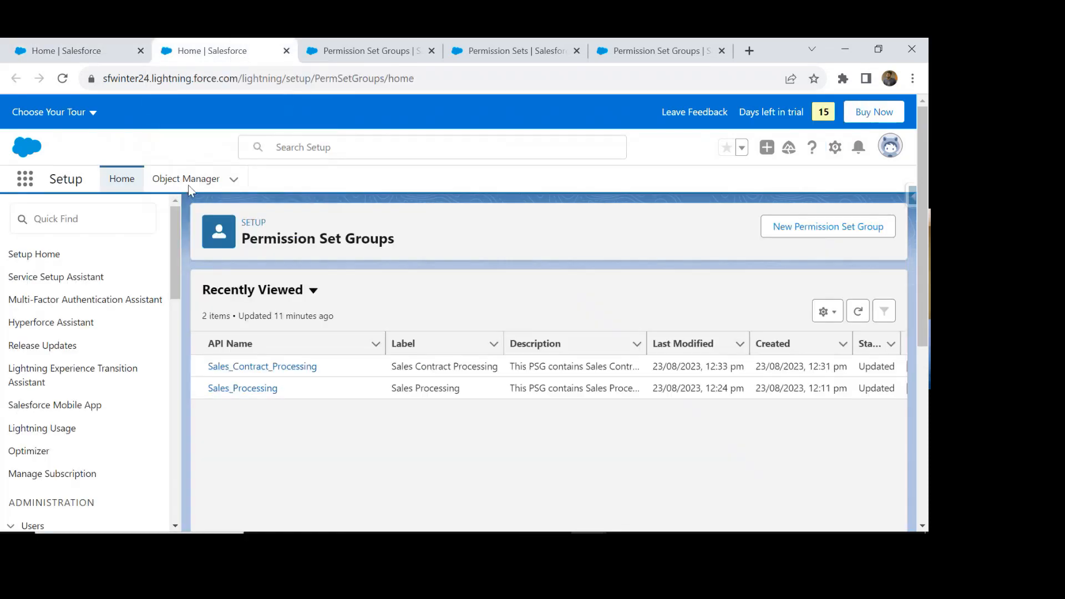
left_click(122, 226)
type("Permissi")
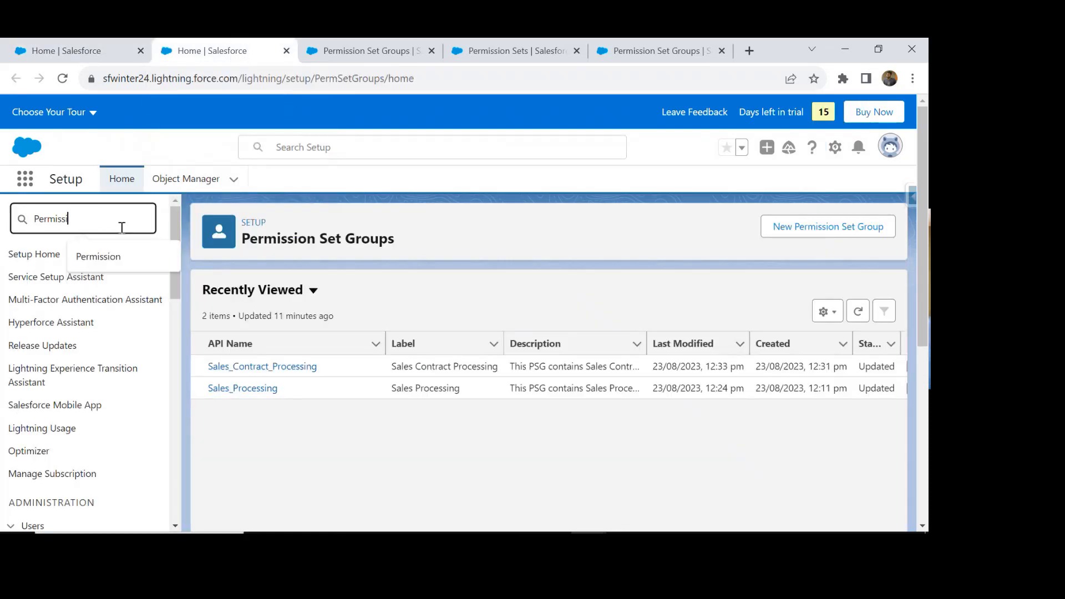
type("on")
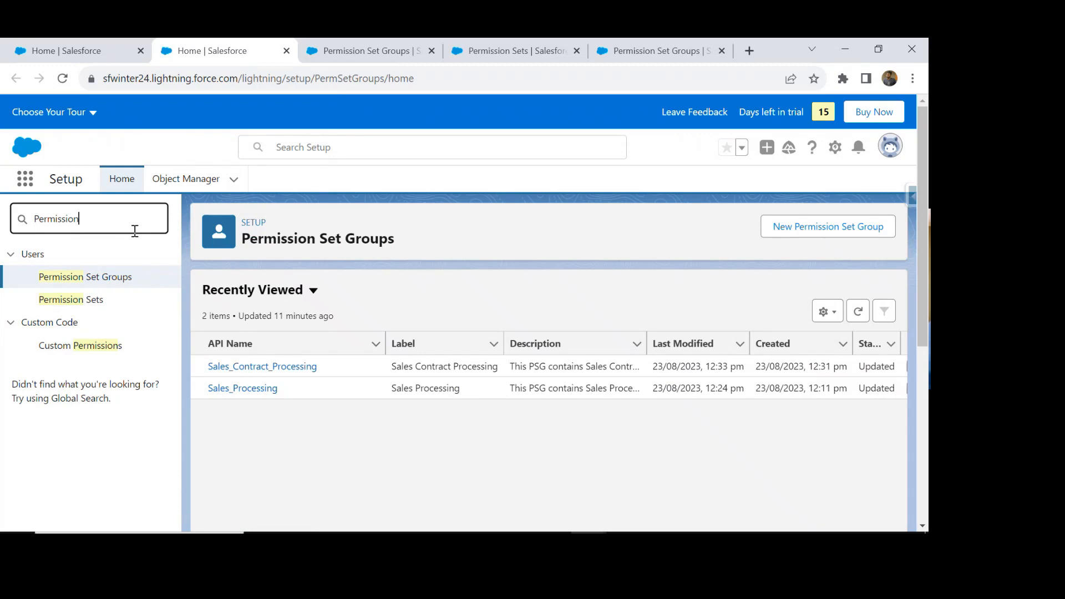
left_click(426, 298)
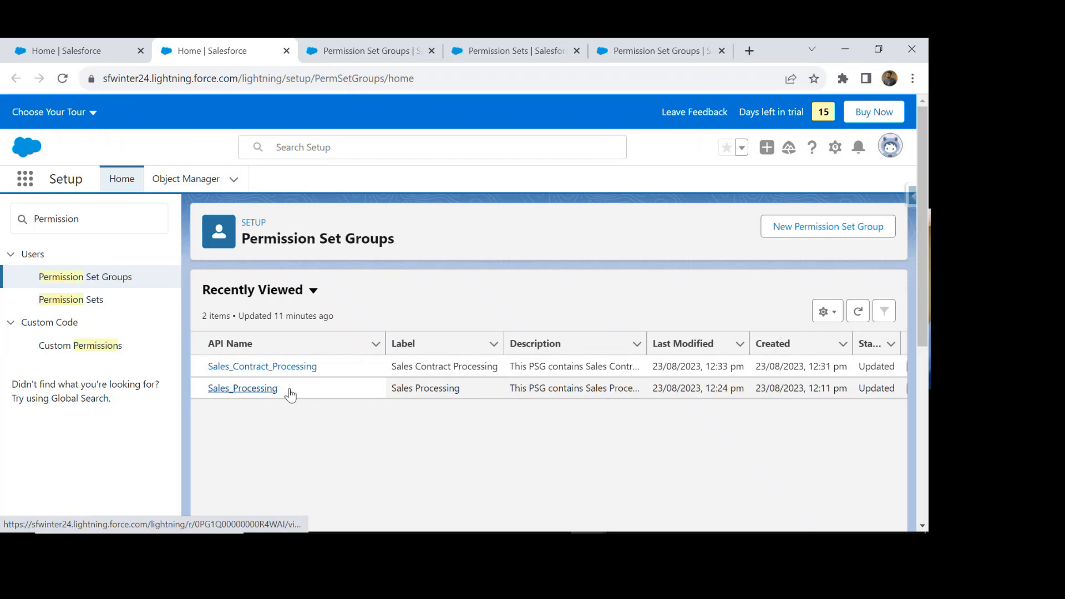
Close the three leftover browser tabs showing permission set group and permission set pages
left_click(380, 56)
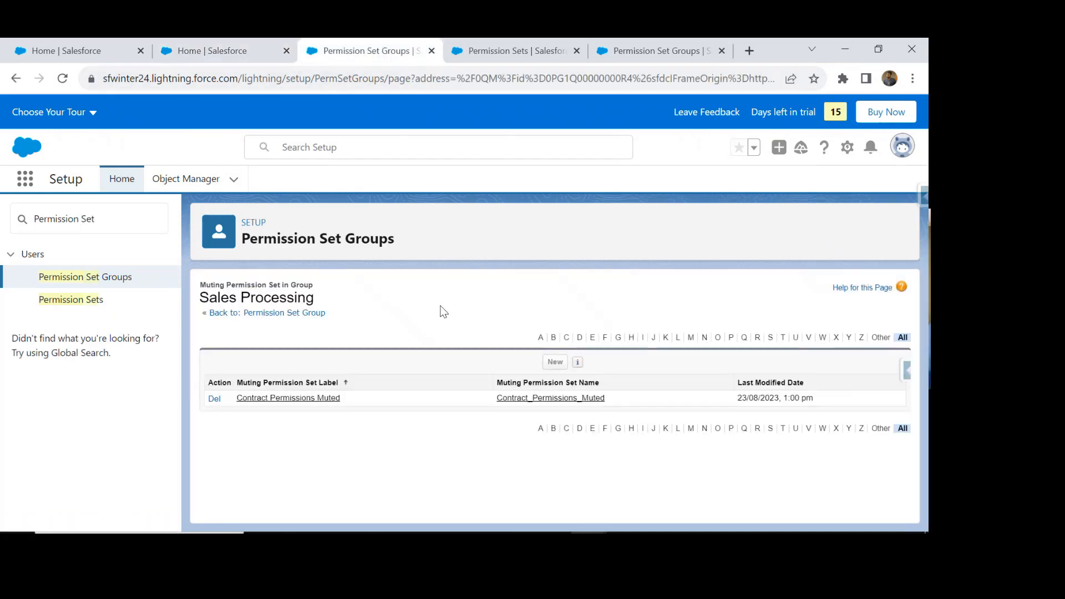
left_click(434, 55)
left_click(432, 51)
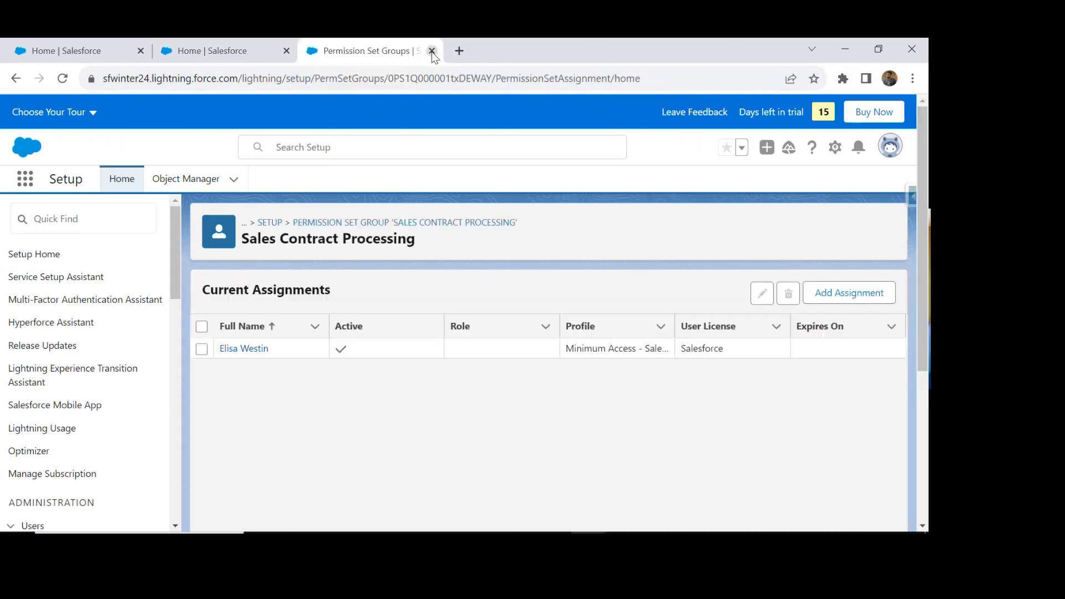
left_click(432, 52)
Open the Sales_Contract_Processing and Sales_Processing permission set groups in separate new browser tabs
right_click(260, 367)
left_click(294, 378)
right_click(251, 398)
left_click(289, 249)
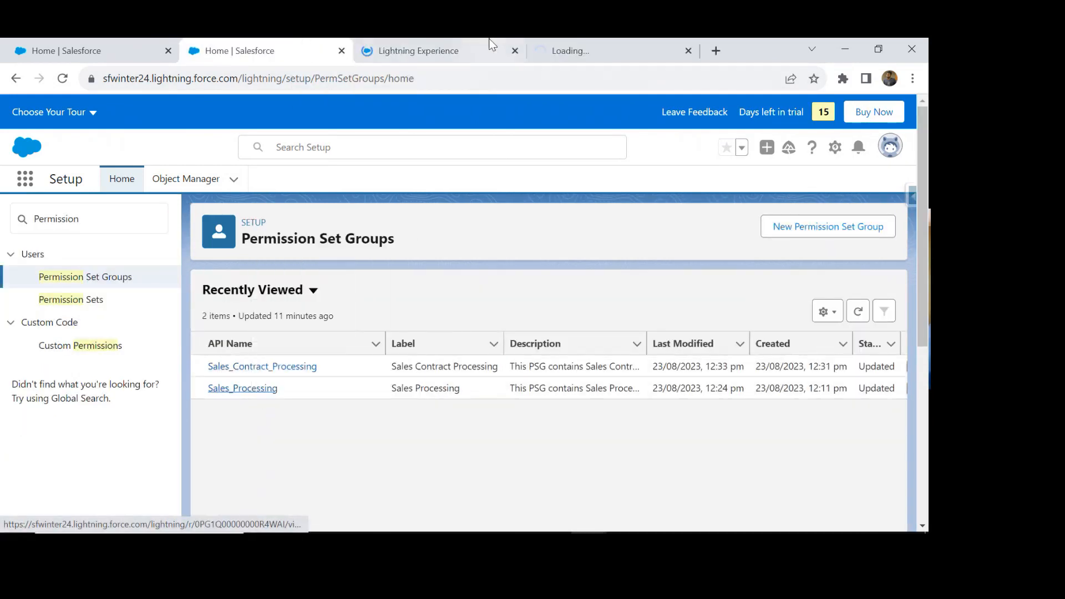
left_click(489, 50)
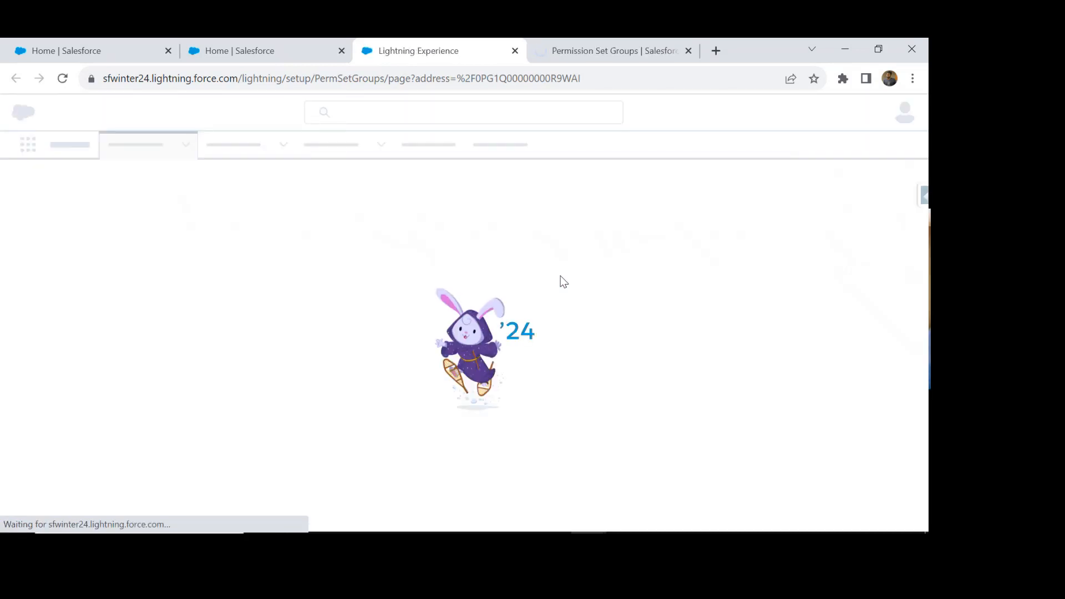
left_click(267, 49)
left_click(489, 46)
left_click(613, 44)
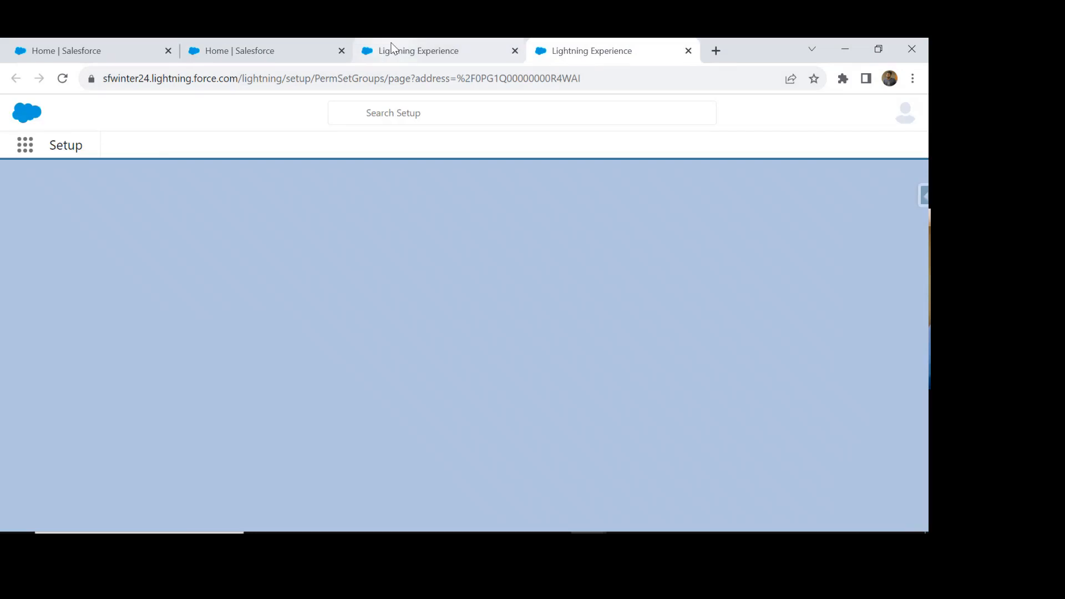
left_click(391, 49)
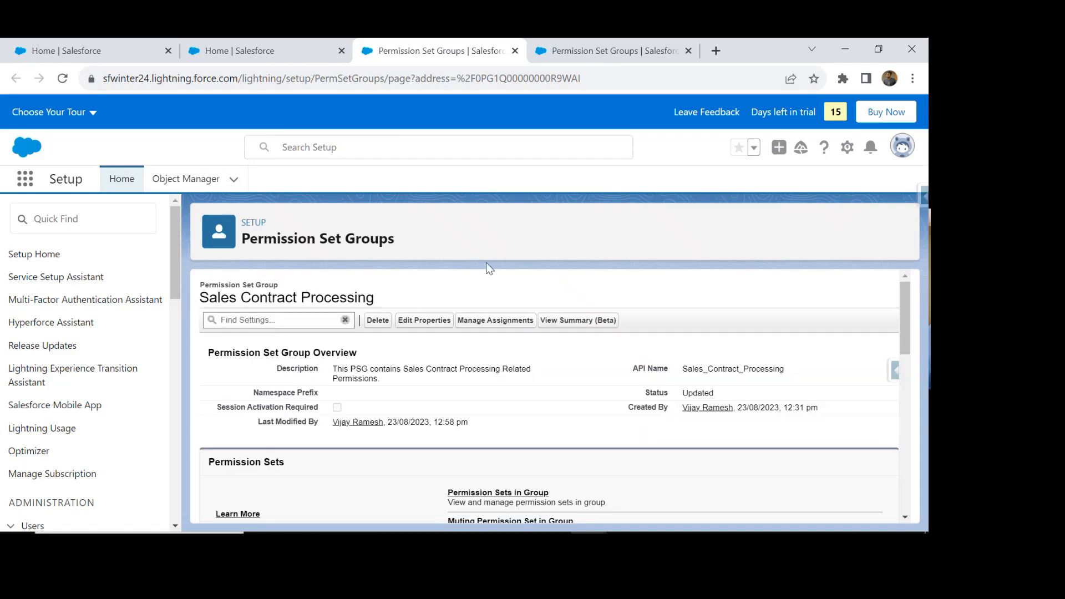
left_click(611, 50)
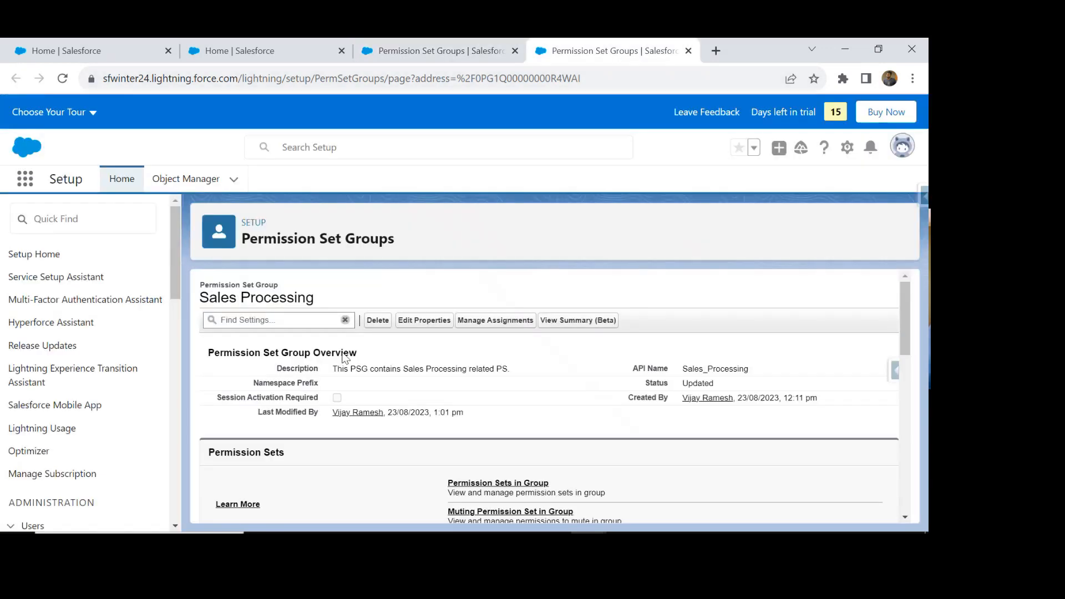
Open the permission sets in the Sales Contract Processing group and highlight the Sales Contracts permission set
left_click(491, 51)
scroll(580, 329, "down", 3)
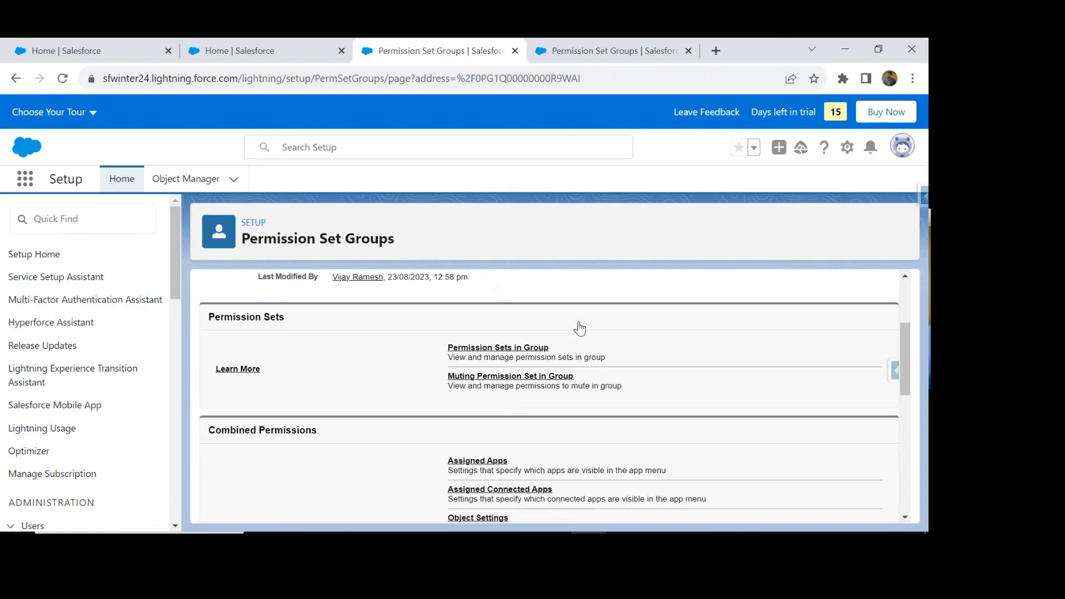
left_click(472, 352)
left_click(607, 57)
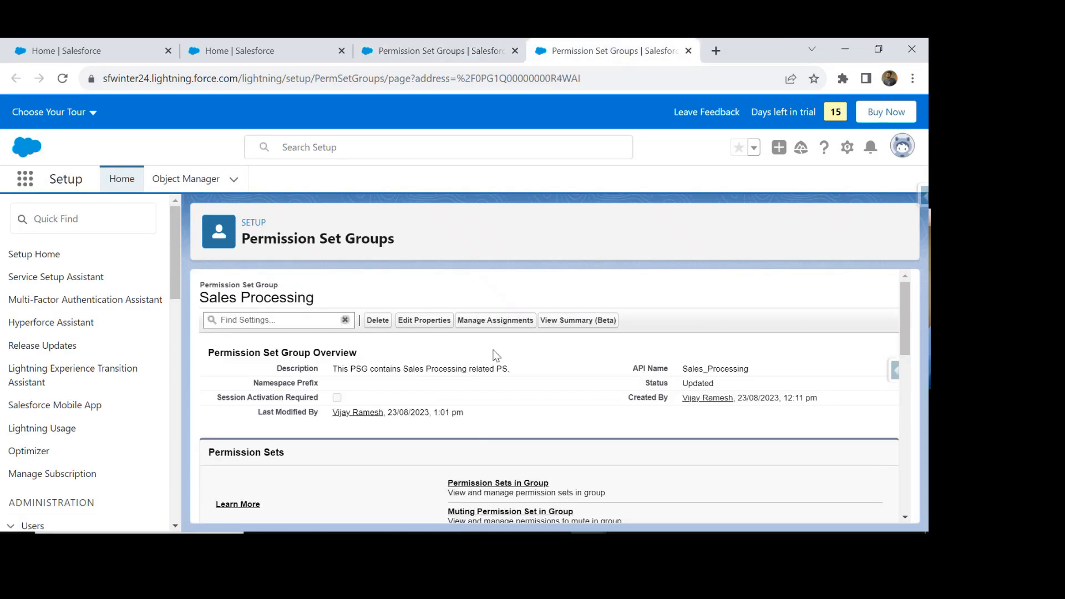
left_click(467, 53)
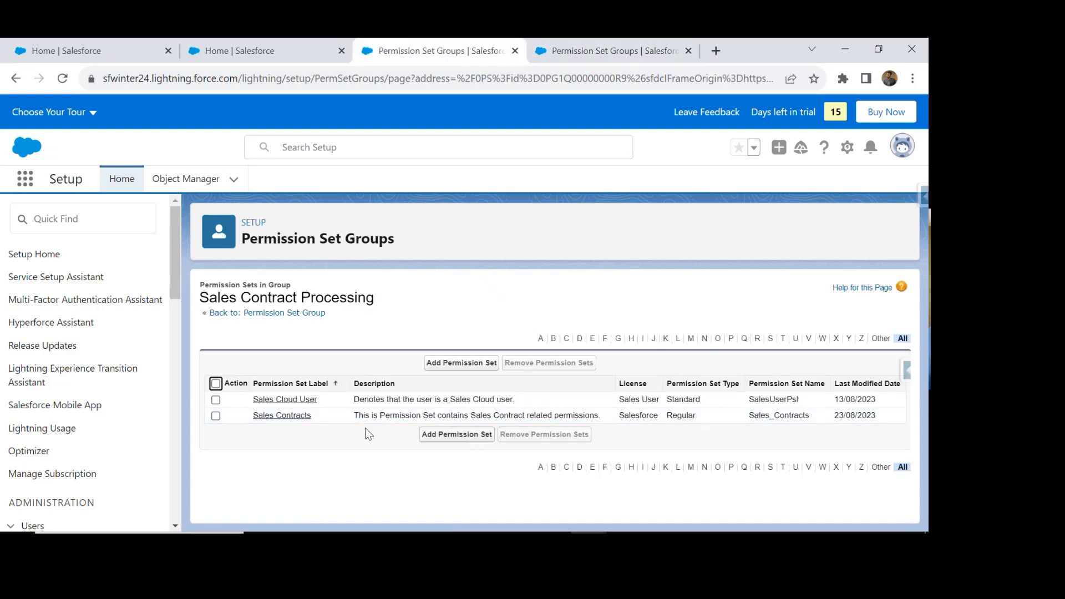
left_click_drag(250, 415, 328, 419)
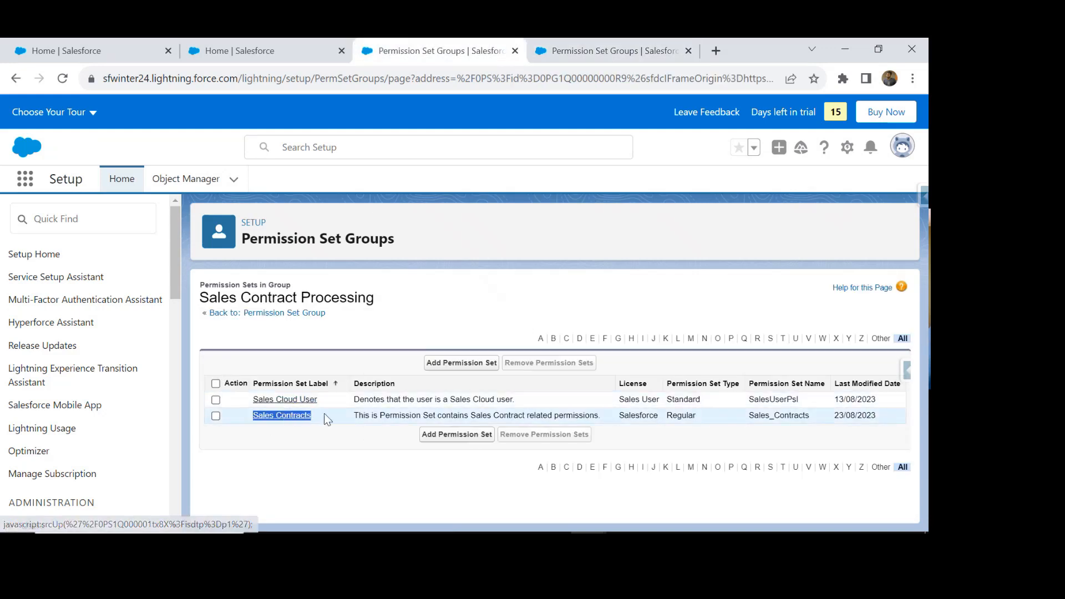
Open the list of permission sets included in the Sales Processing group
left_click(618, 50)
triple_click(262, 298)
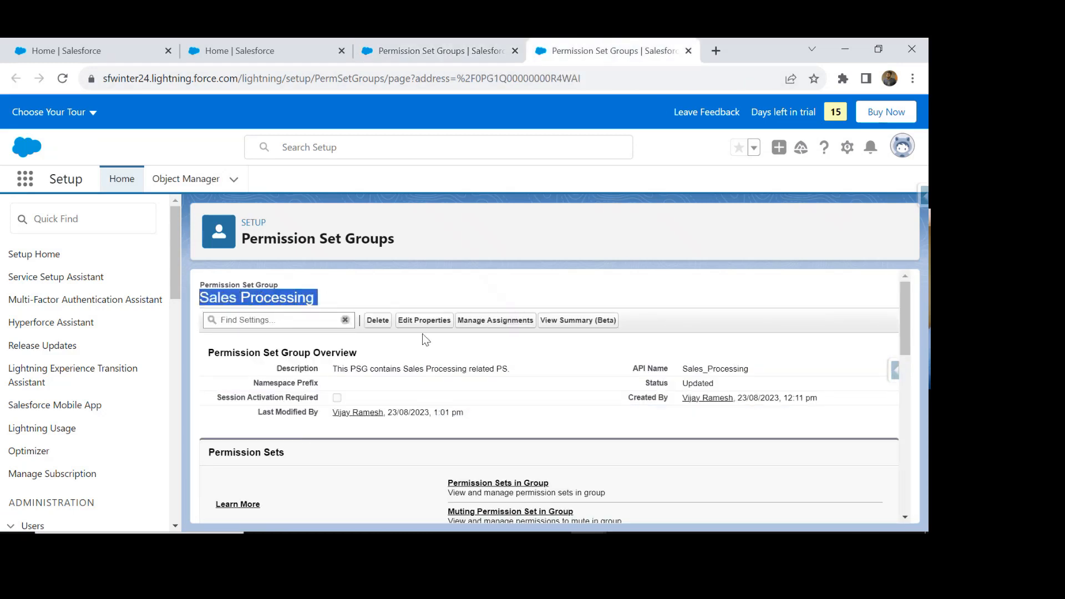
scroll(428, 340, "down", 3)
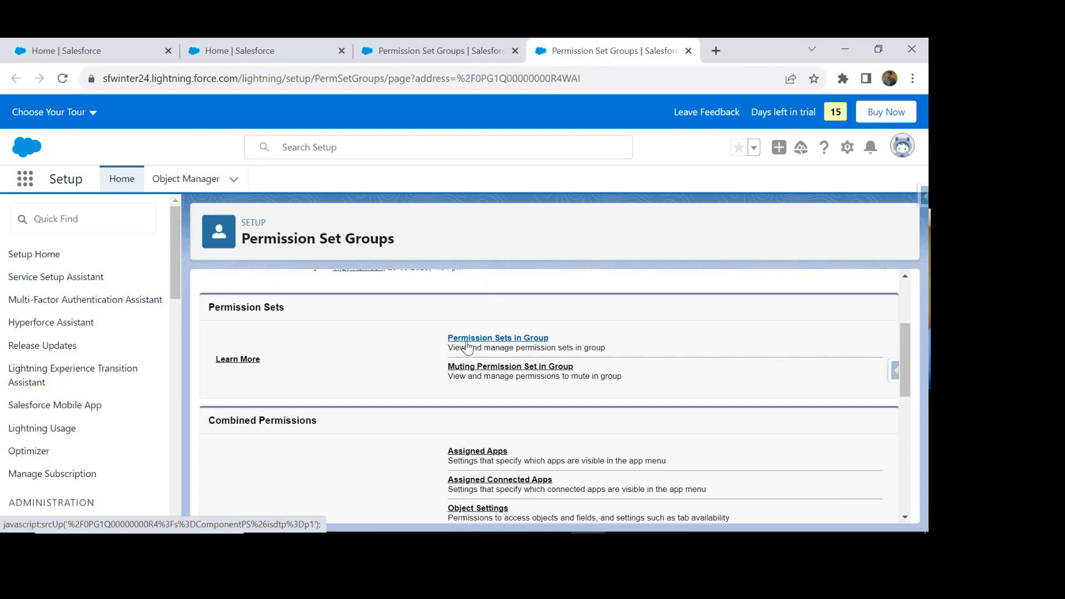
left_click(467, 340)
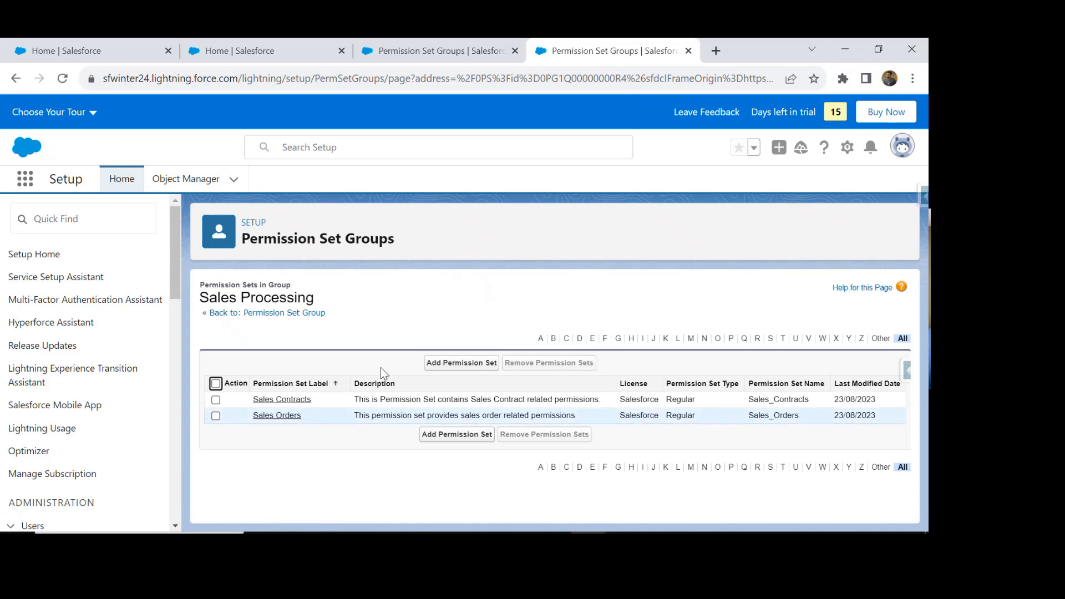
Compare the permission sets contained in the Sales Contract Processing and Sales Processing groups
left_click(459, 53)
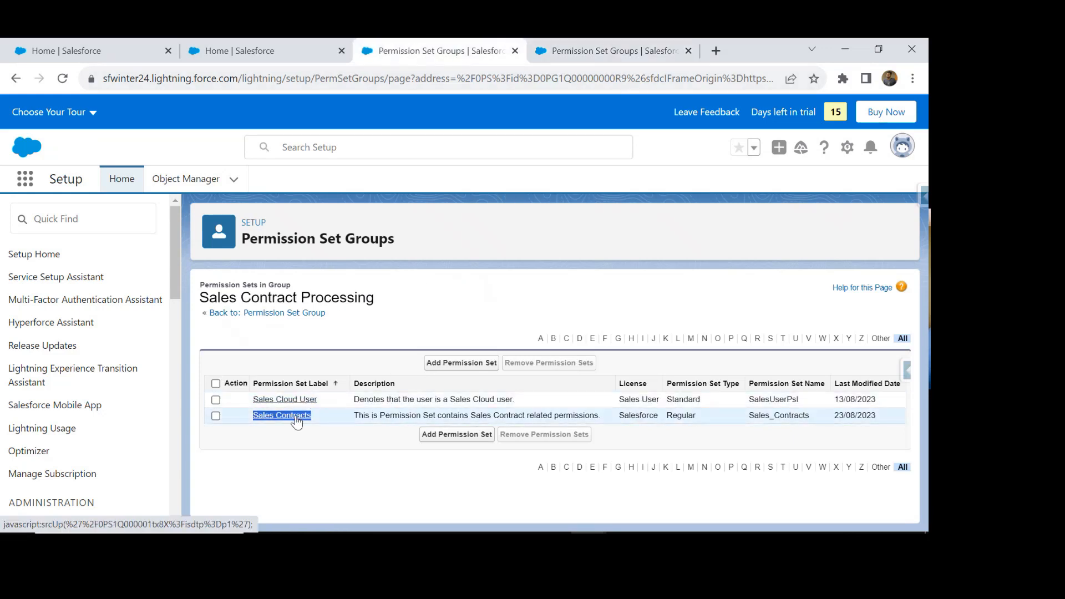
key("ctrl+Tab")
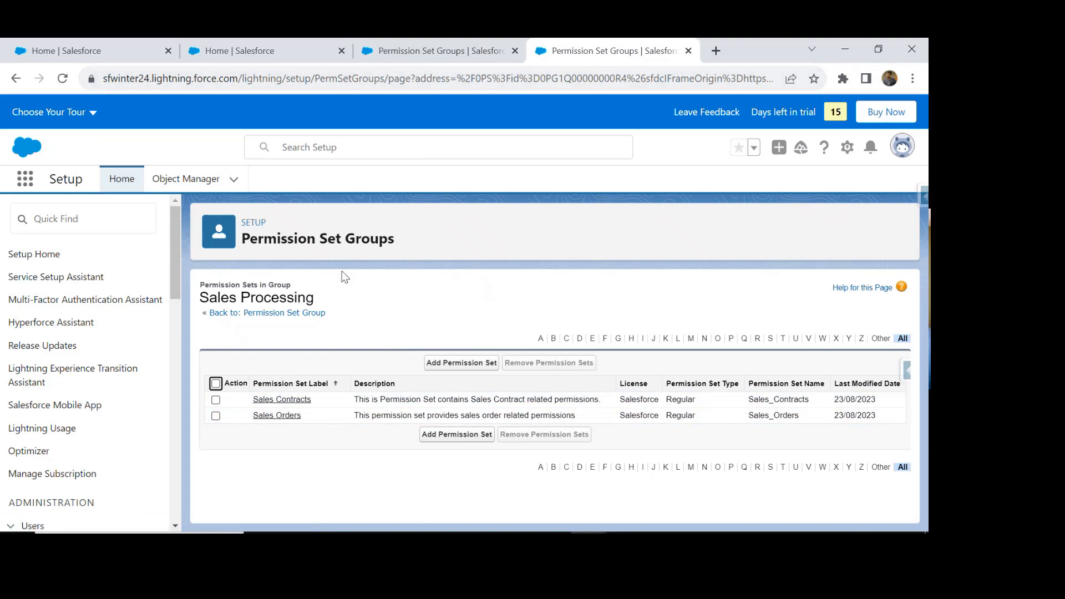
left_click(430, 52)
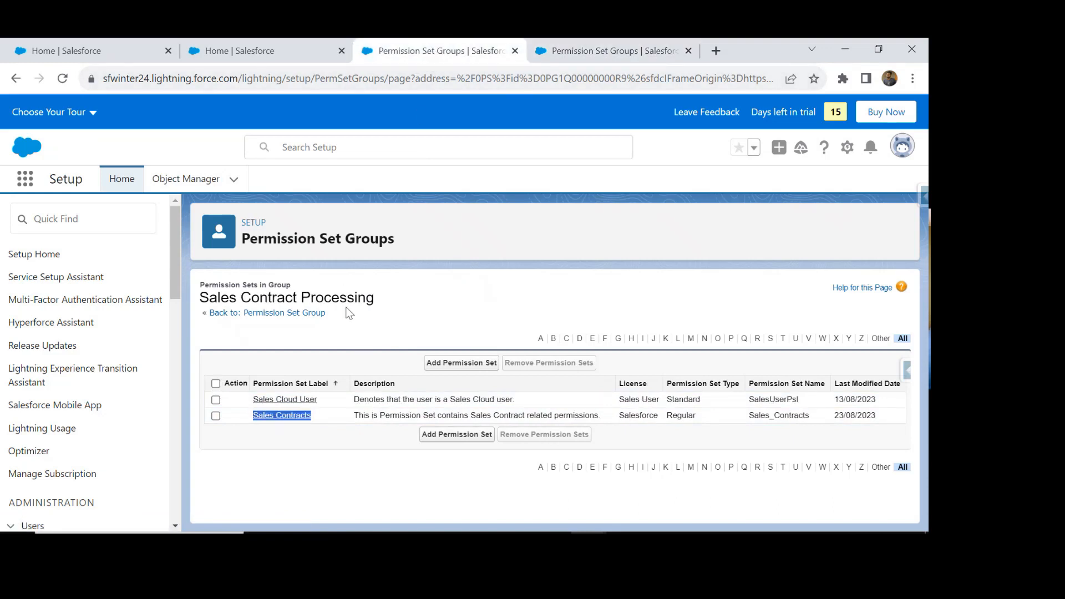
left_click(597, 79)
left_click(609, 52)
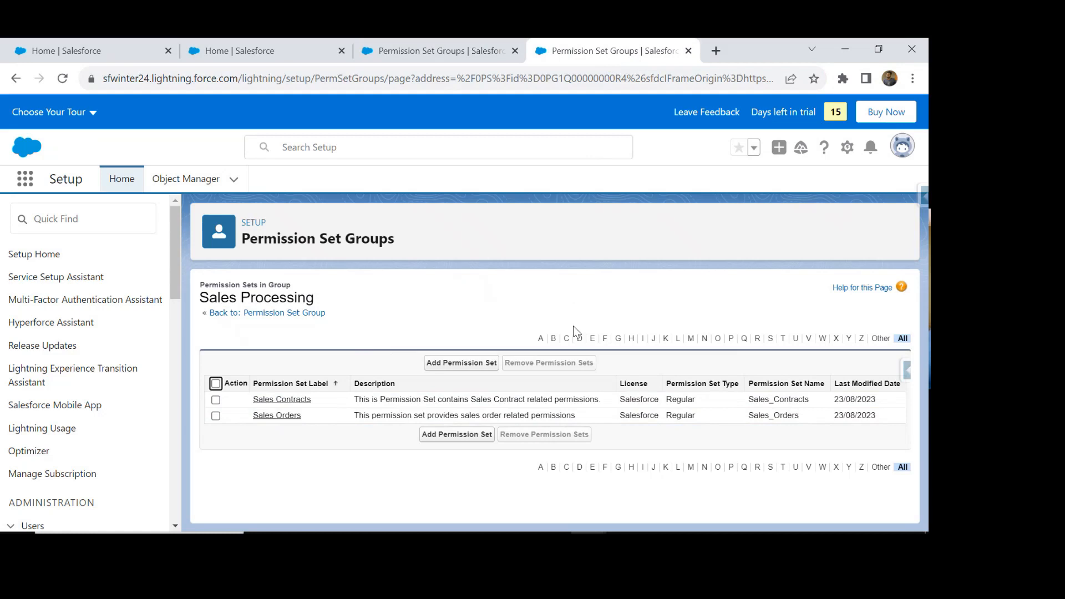
left_click(405, 57)
triple_click(394, 299)
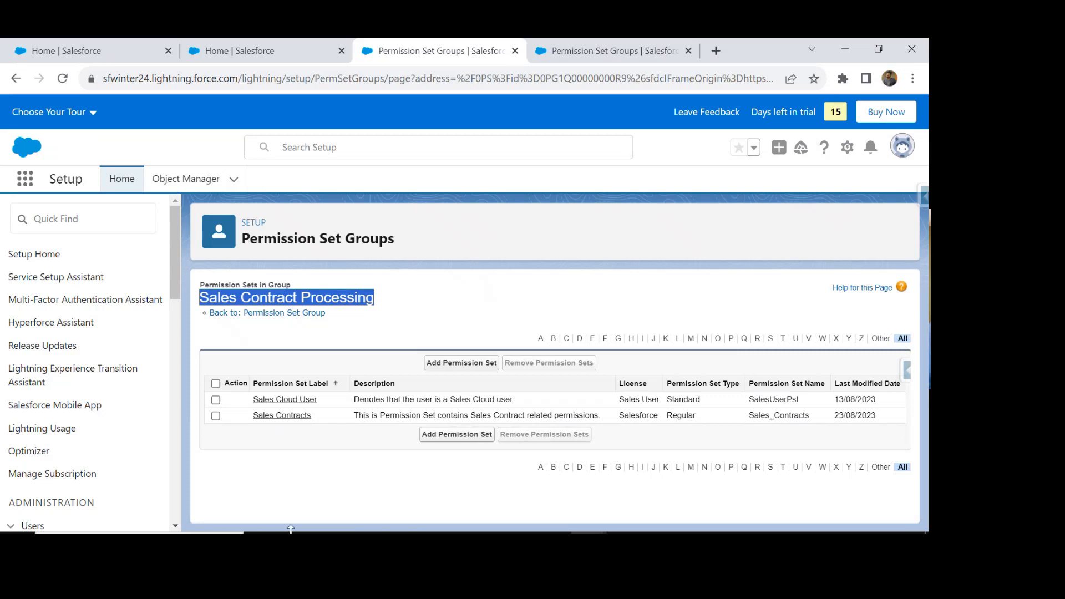
left_click_drag(331, 417, 252, 417)
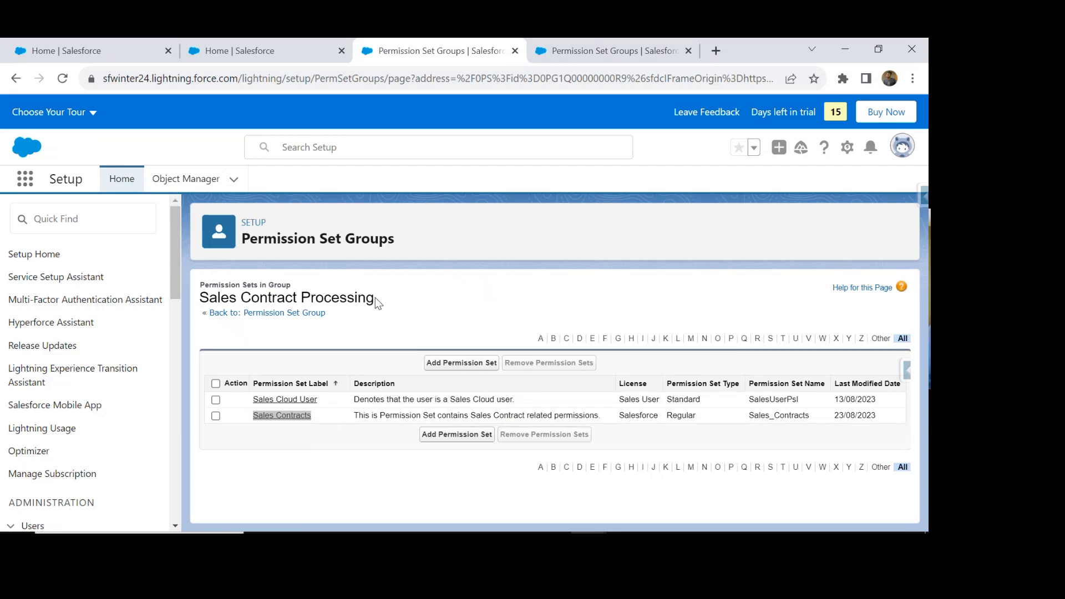
left_click(605, 51)
left_click_drag(200, 298, 314, 297)
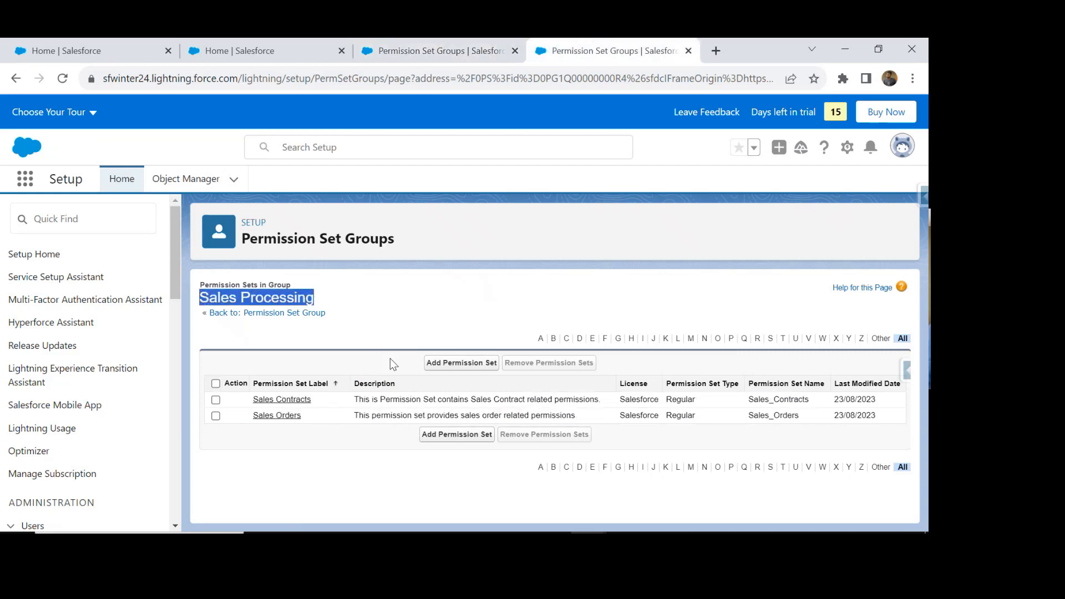
Open the Sales Contracts permission set from the Sales Contract Processing group in a new browser tab, placed after the Sales Processing tab
left_click(438, 54)
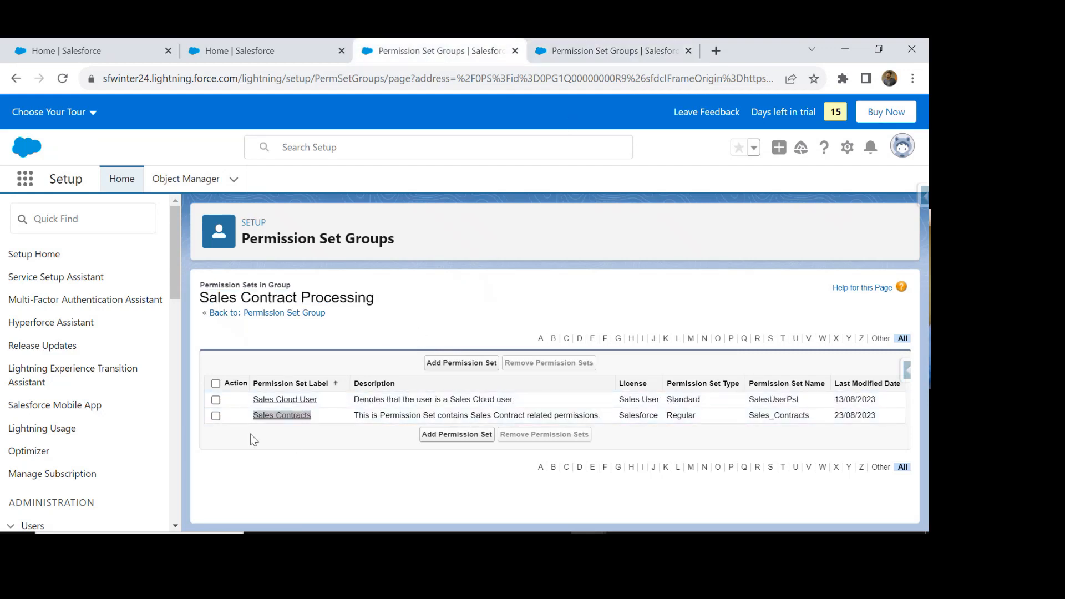
right_click(278, 415)
left_click(311, 182)
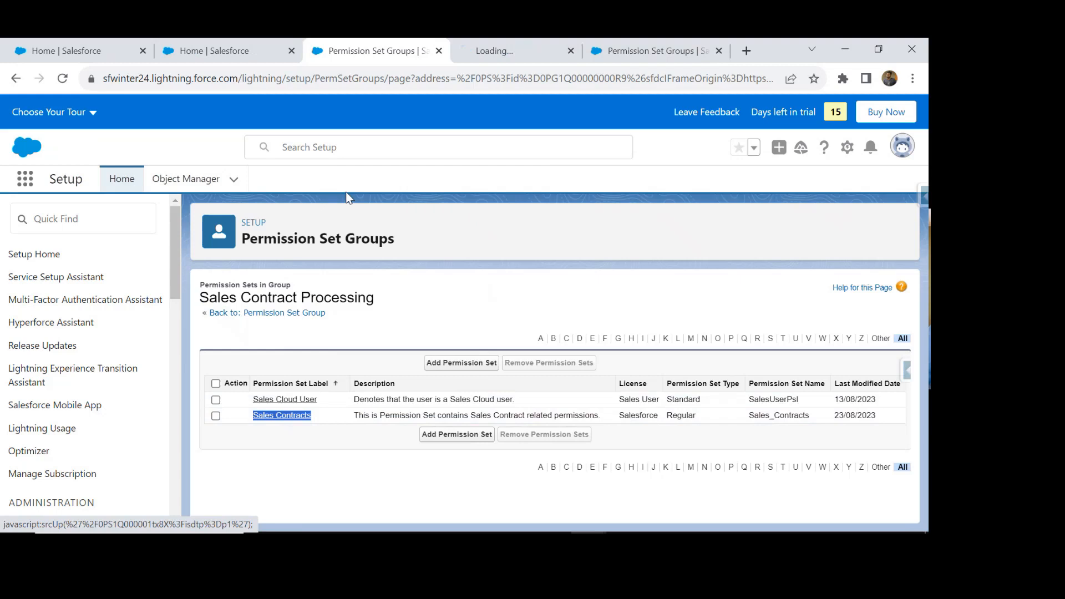
left_click(530, 49)
left_click_drag(633, 48, 507, 44)
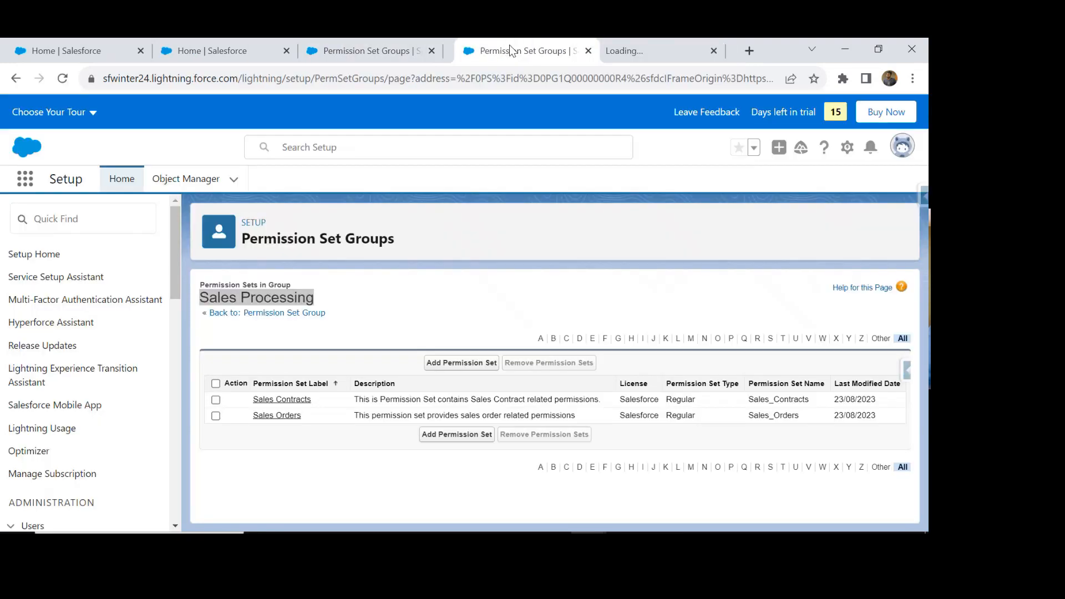
left_click(605, 49)
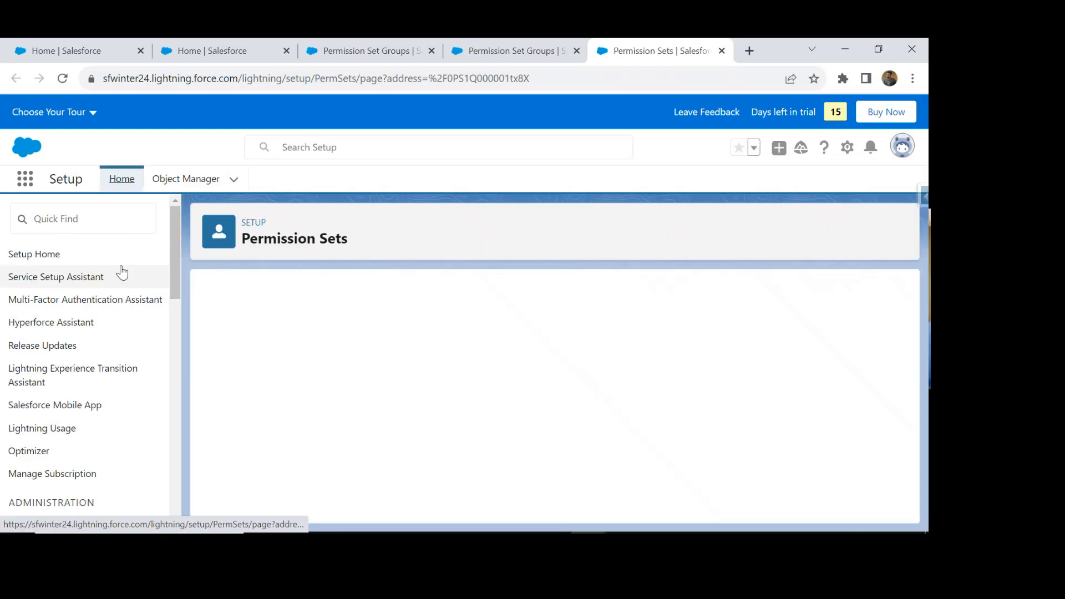
Filter the setup navigation by "Permission" on the Sales Contracts permission set page
left_click(143, 219)
type("Permission")
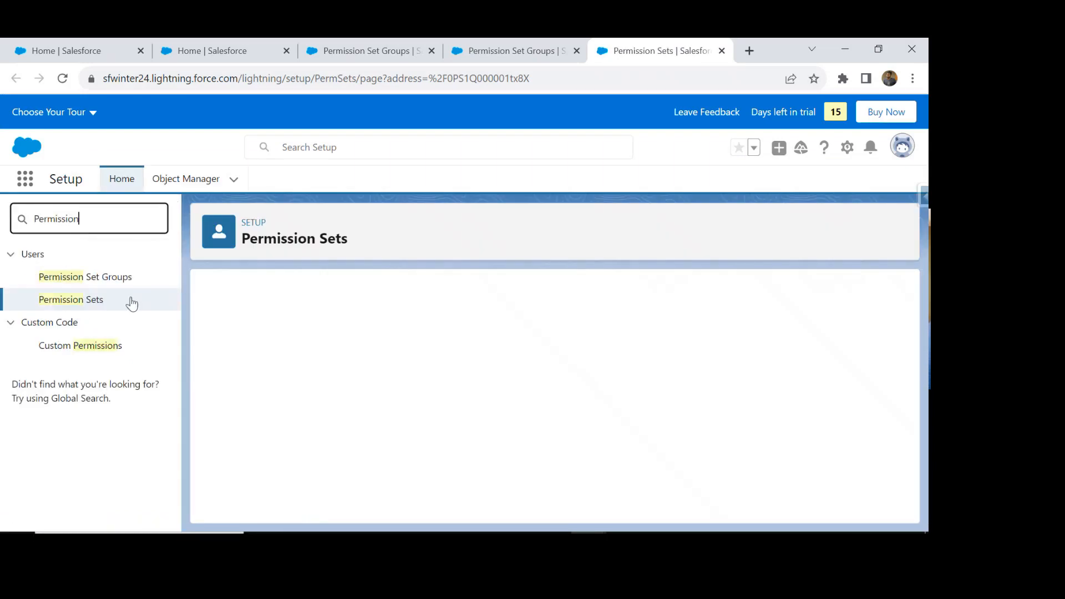
left_click(431, 245)
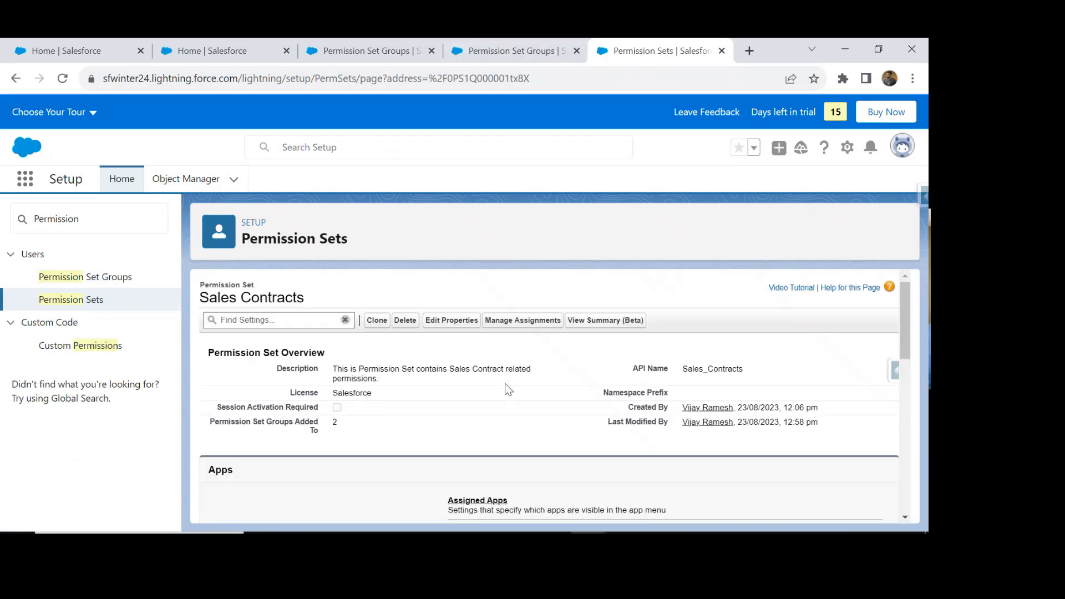
Open the Sales Contracts permission set's App Permissions for editing and highlight the Delete Activated Contracts permission
scroll(504, 388, "down", 2)
scroll(506, 387, "down", 1)
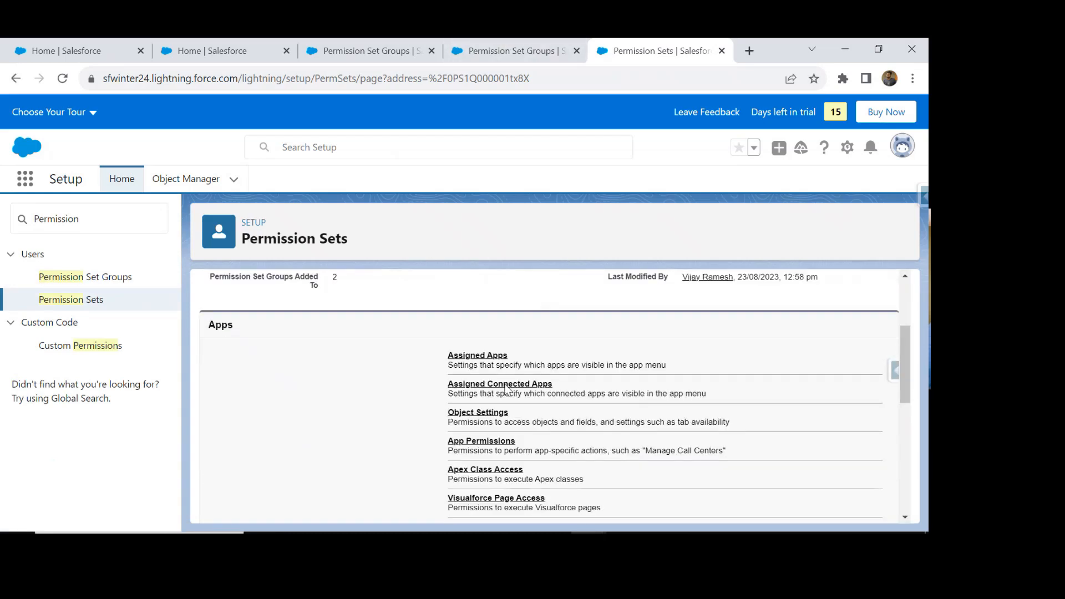
left_click(492, 447)
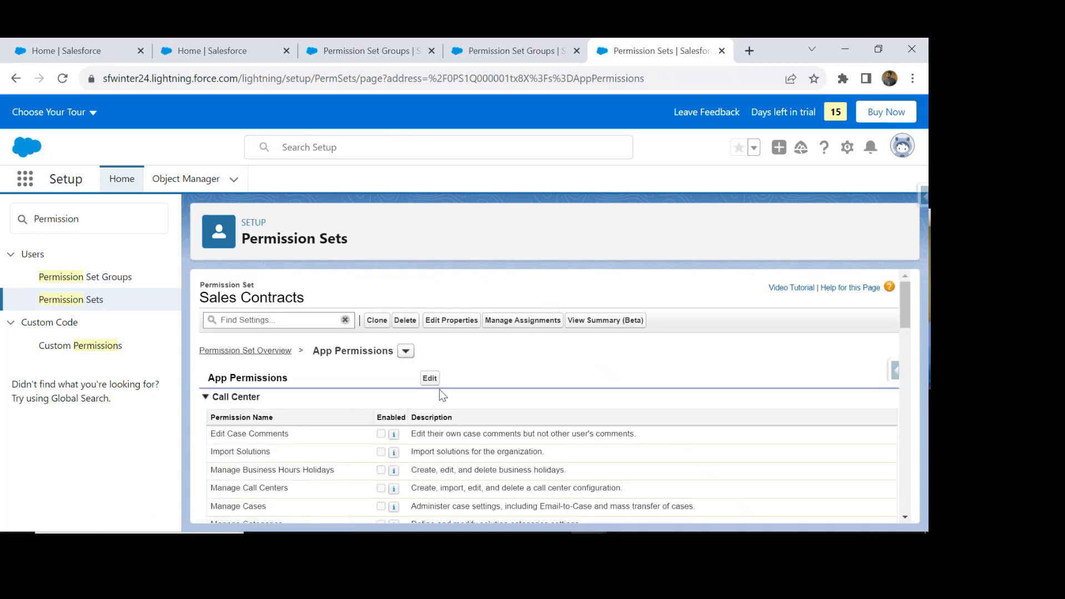
left_click(429, 379)
scroll(499, 399, "down", 10)
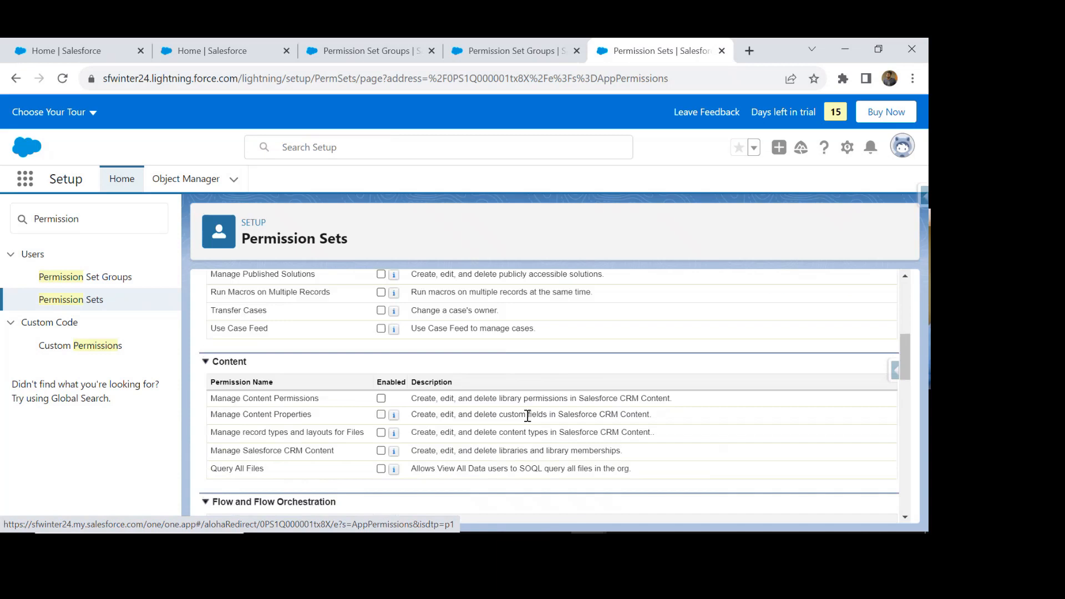
left_click_drag(212, 331, 320, 333)
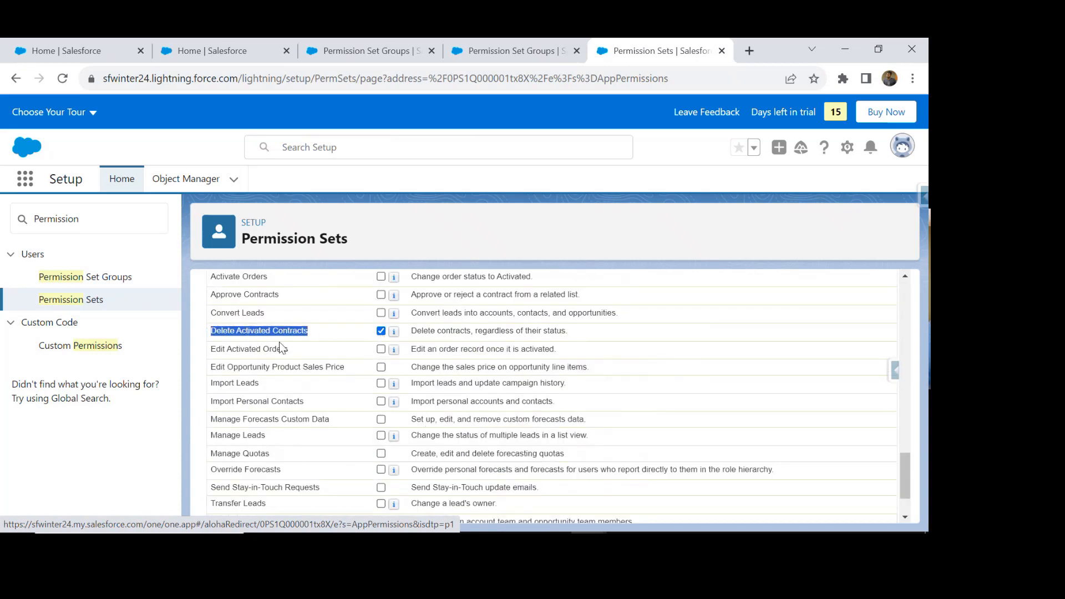
Save the app permissions of the Sales Contracts permission set
scroll(420, 429, "down", 1)
scroll(435, 505, "up", 15)
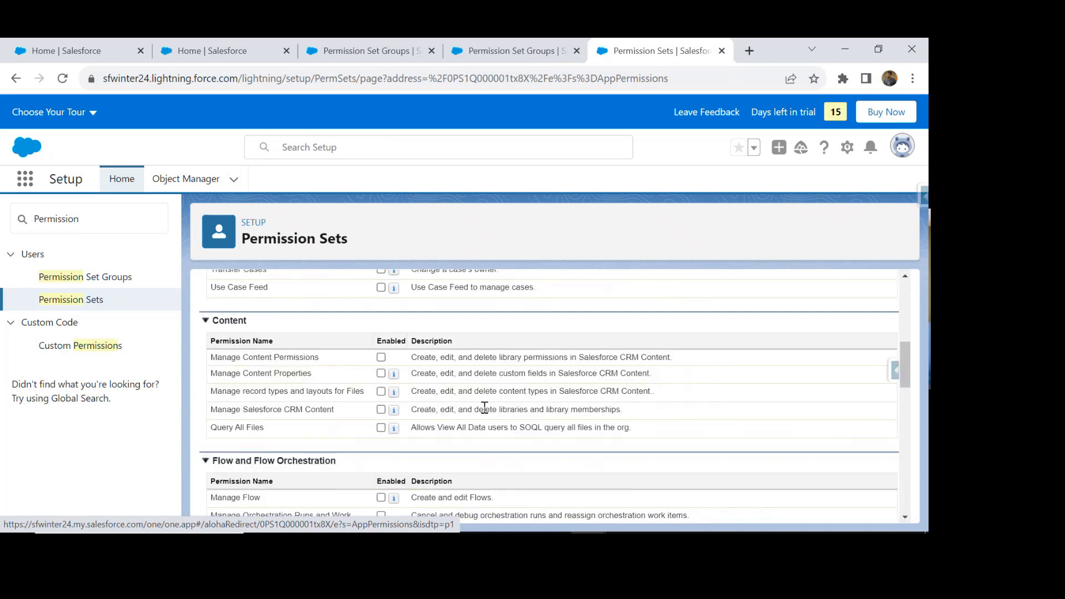
scroll(472, 406, "down", 10)
scroll(474, 413, "up", 20)
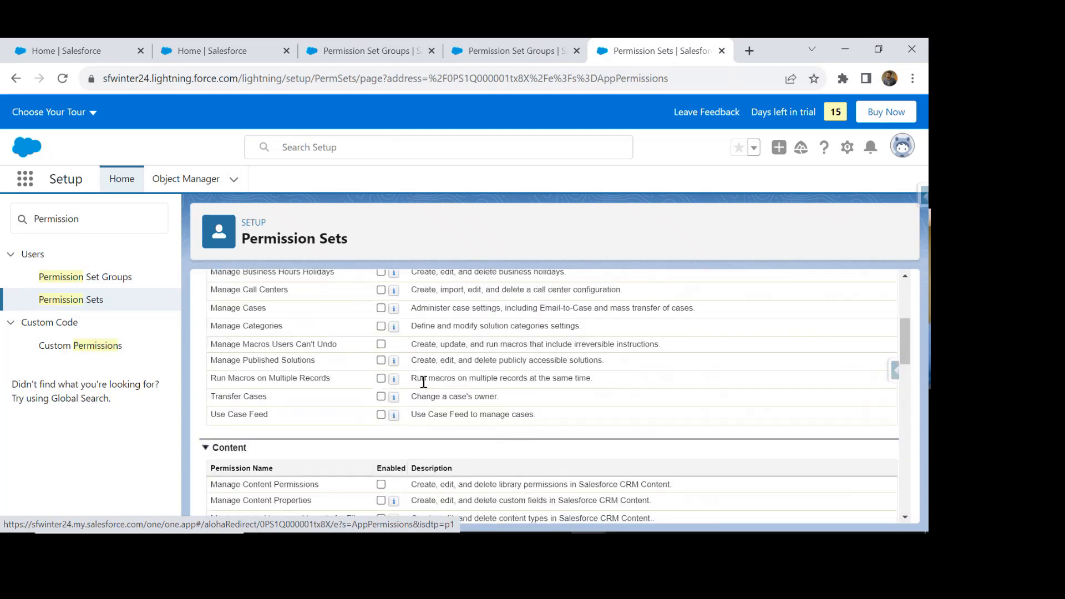
left_click(432, 381)
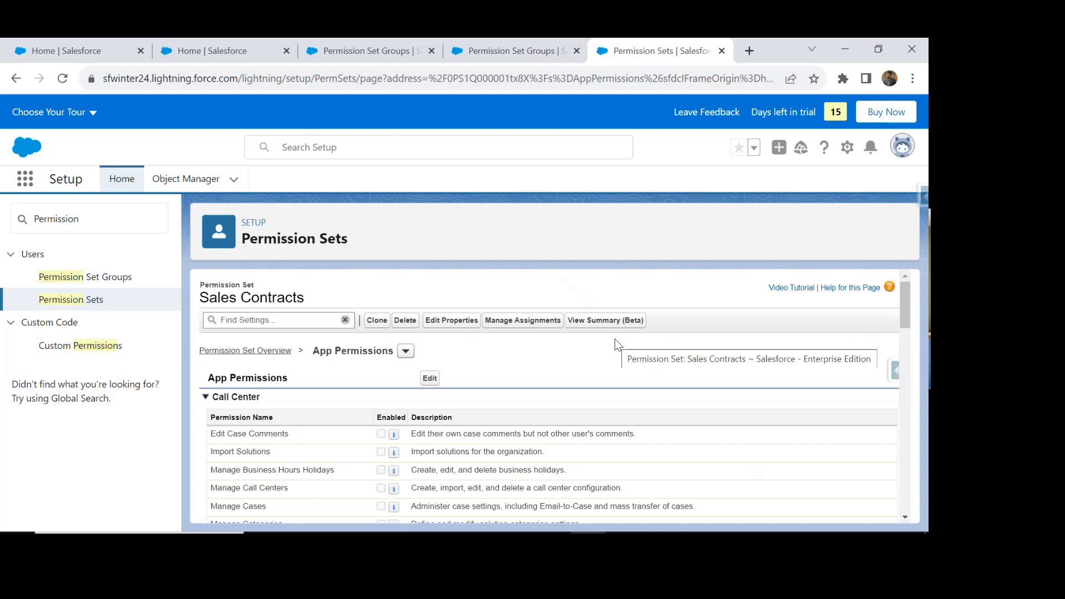
Compare the permission sets listed in the Sales Processing group with those in the Sales Contract Processing group again
left_click(371, 59)
left_click(502, 50)
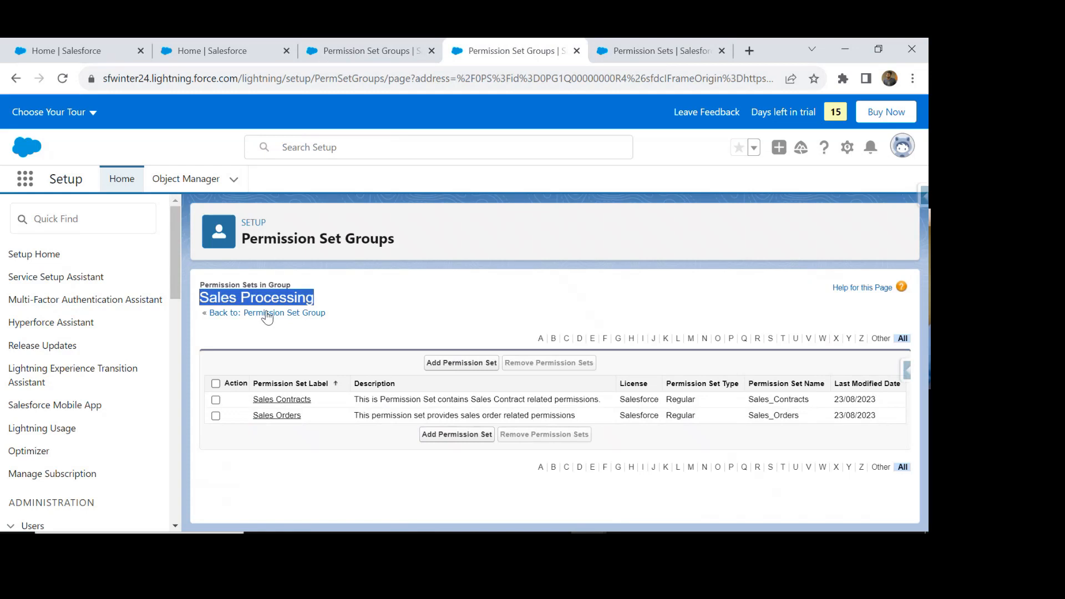
left_click(392, 56)
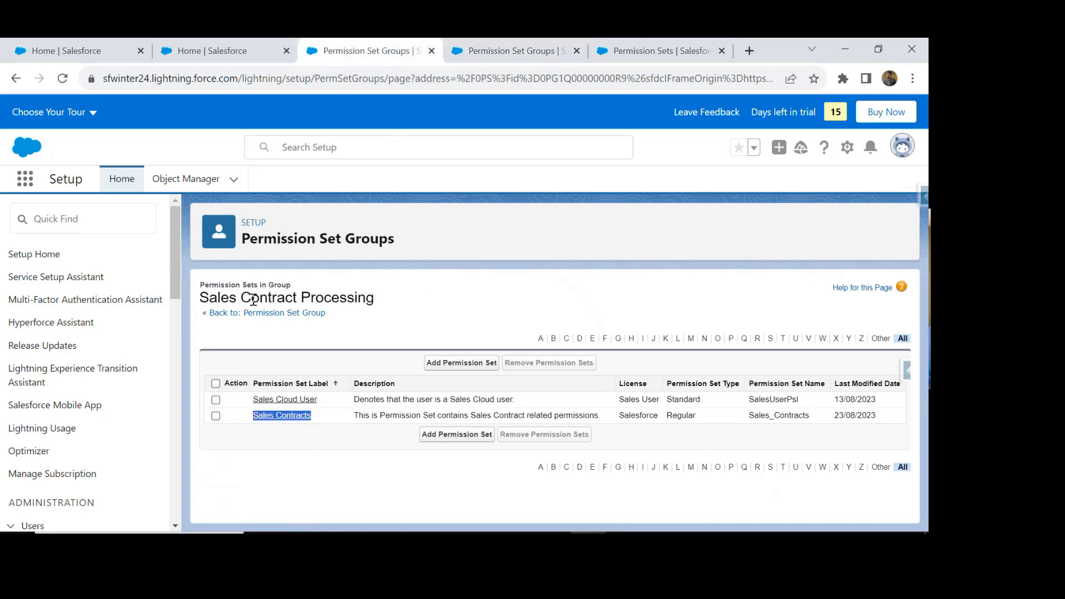
left_click(371, 303)
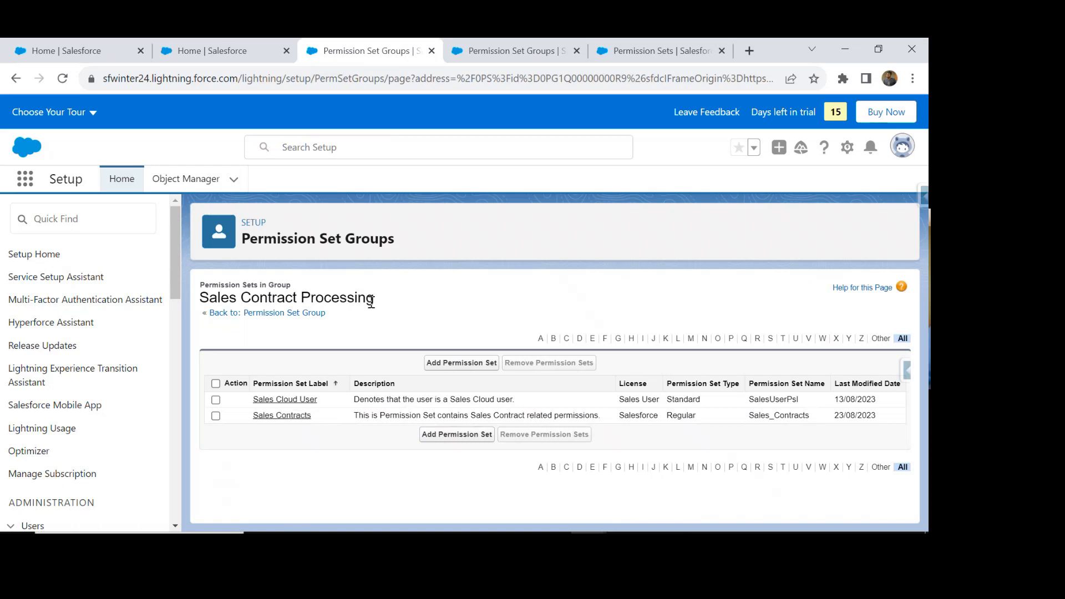
left_click(522, 53)
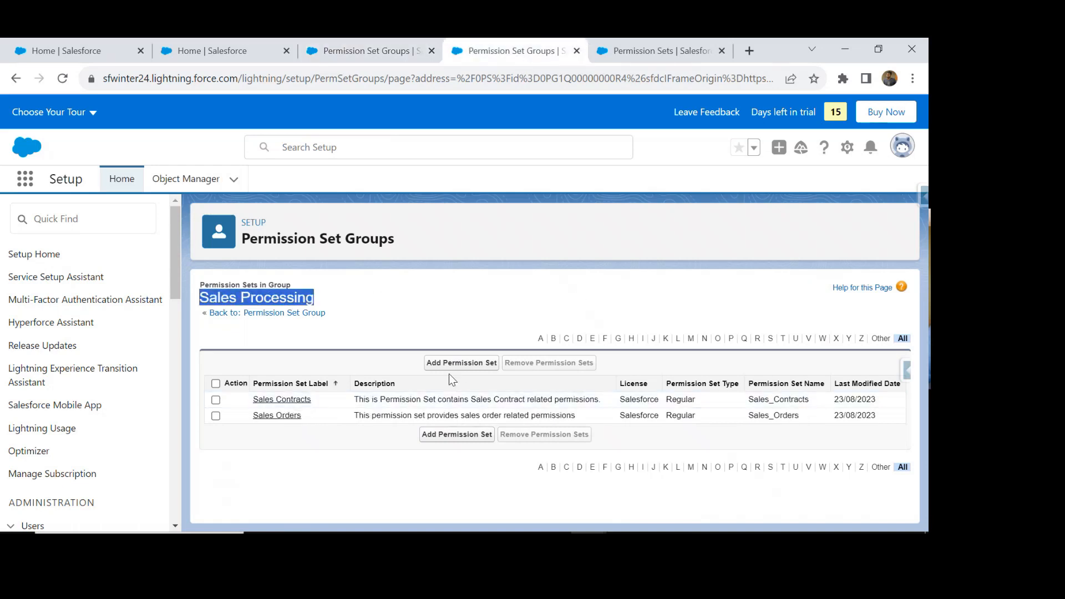
Open the App Permissions of the Contract Permissions Muted muting permission set in the Sales Processing group
left_click(284, 314)
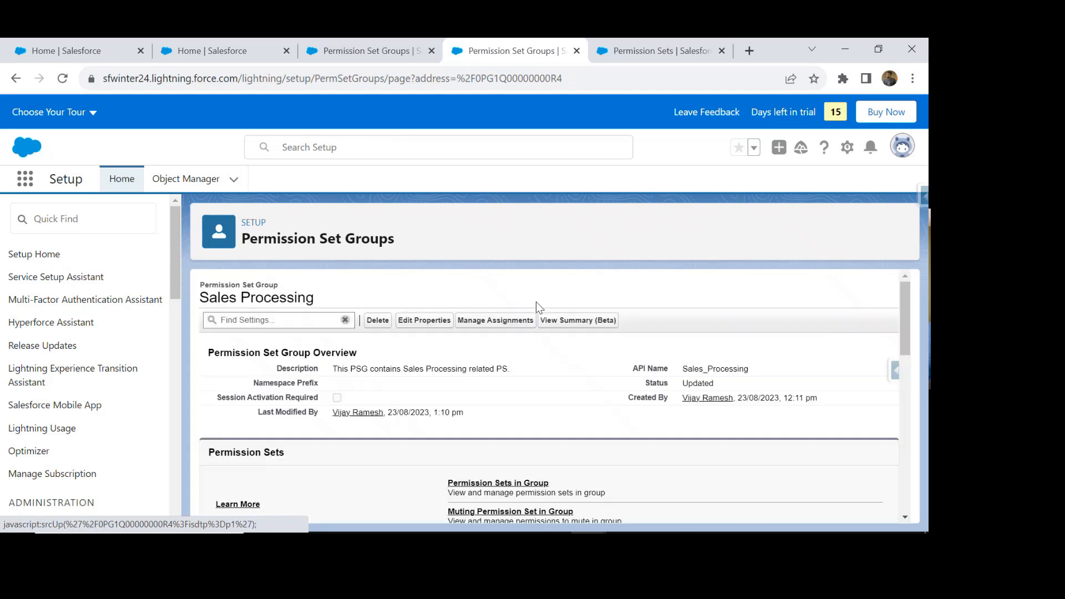
scroll(537, 302, "down", 3)
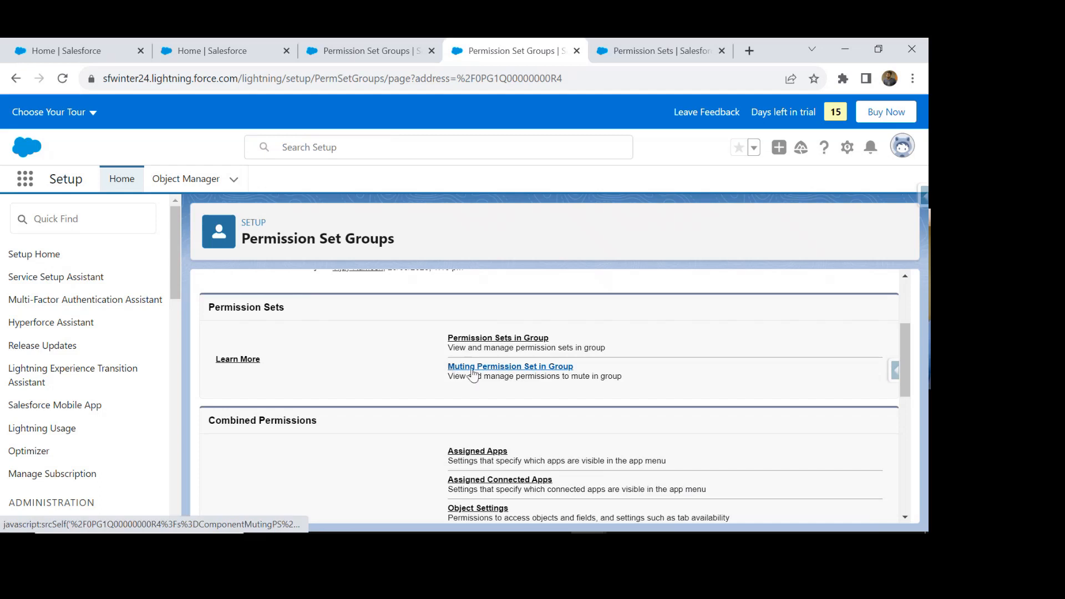
left_click(513, 369)
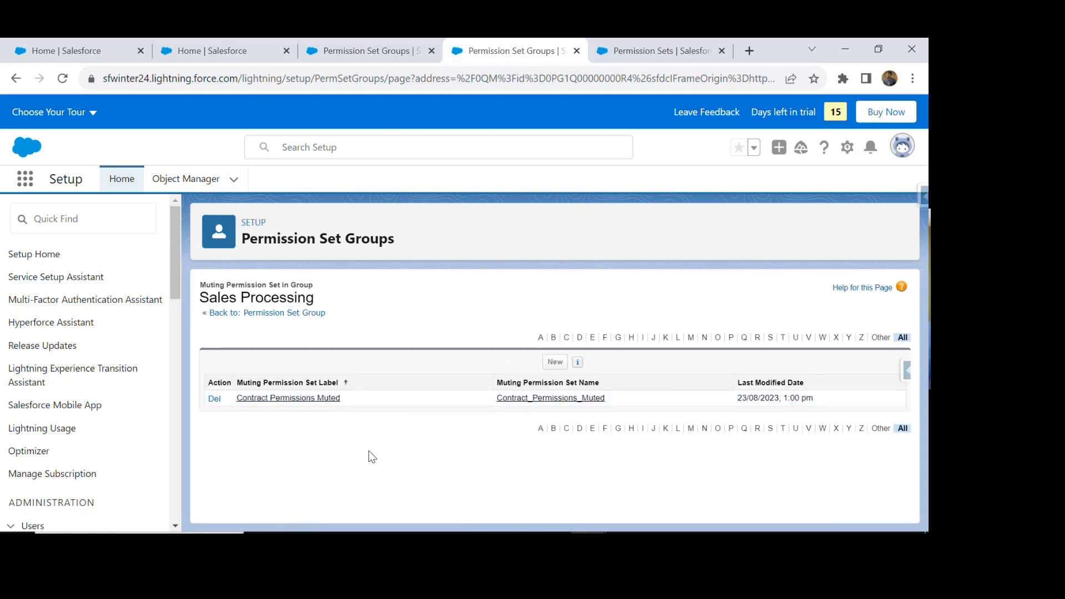
left_click(309, 407)
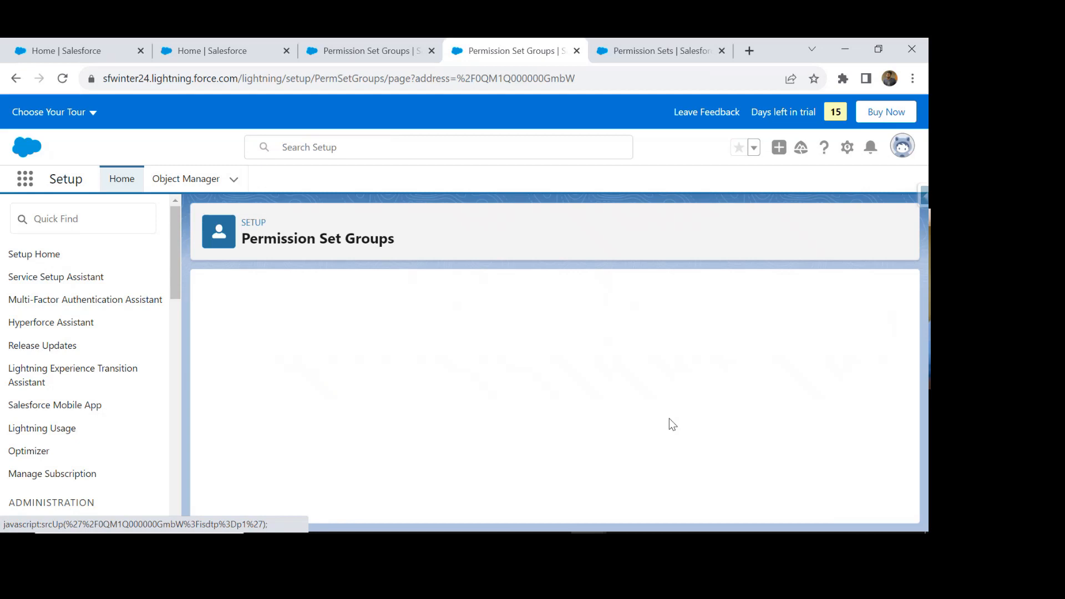
scroll(517, 419, "down", 4)
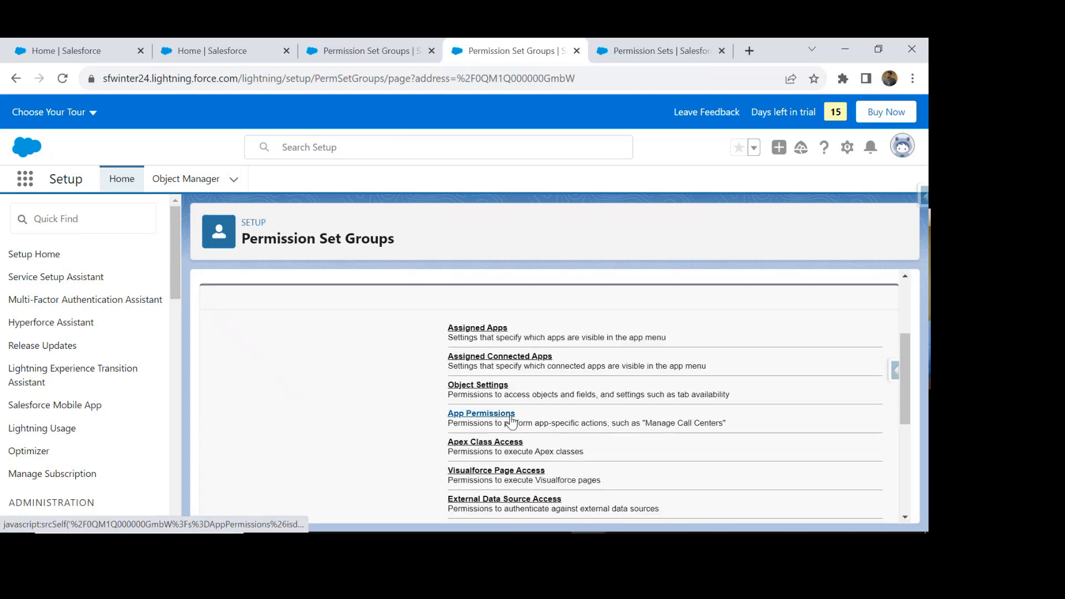
scroll(511, 422, "up", 4)
scroll(557, 406, "down", 3)
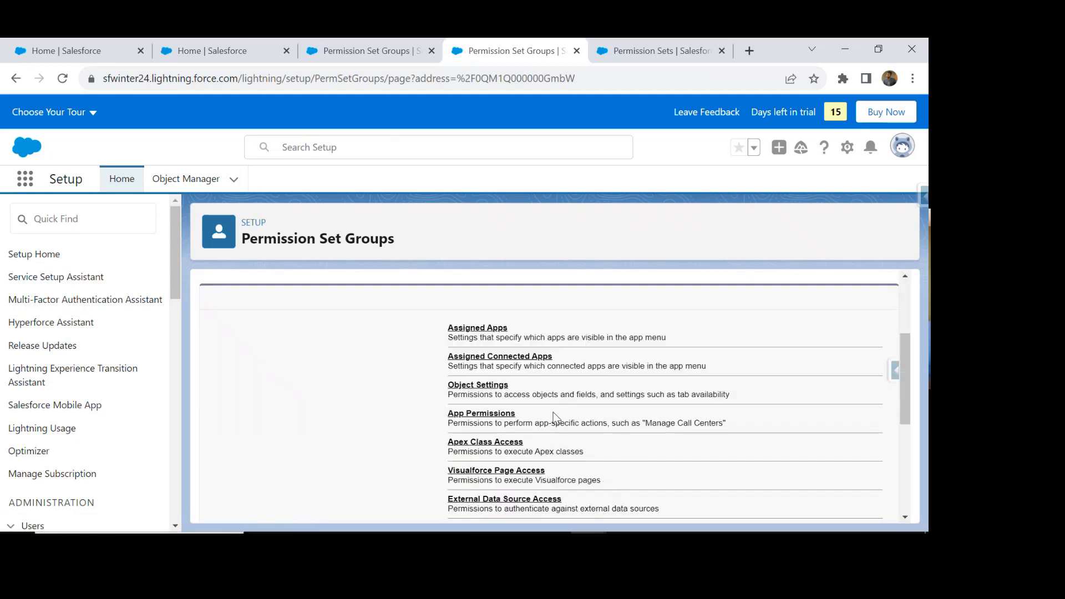
left_click(461, 416)
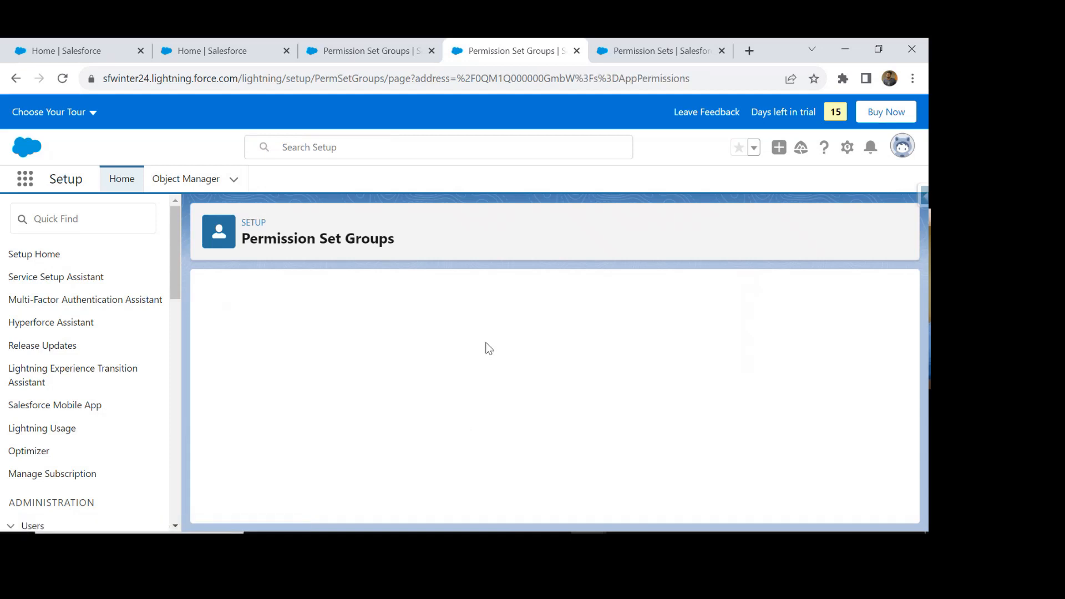
Mute the Delete Activated Contracts app permission in the Sales Processing group's muting permission set and save the change
scroll(488, 348, "down", 3)
scroll(488, 348, "up", 5)
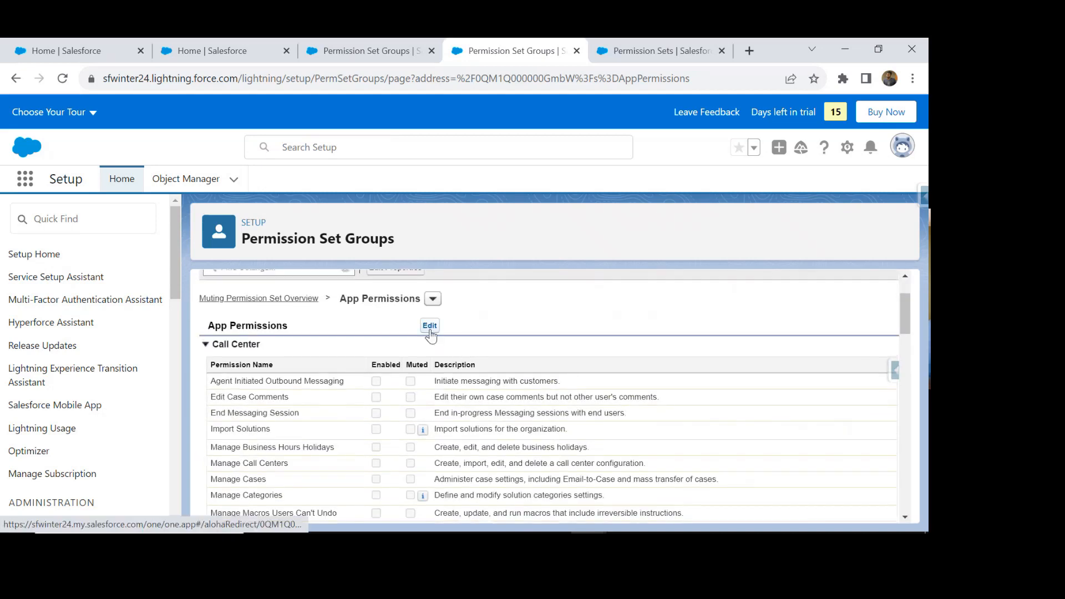
left_click(428, 327)
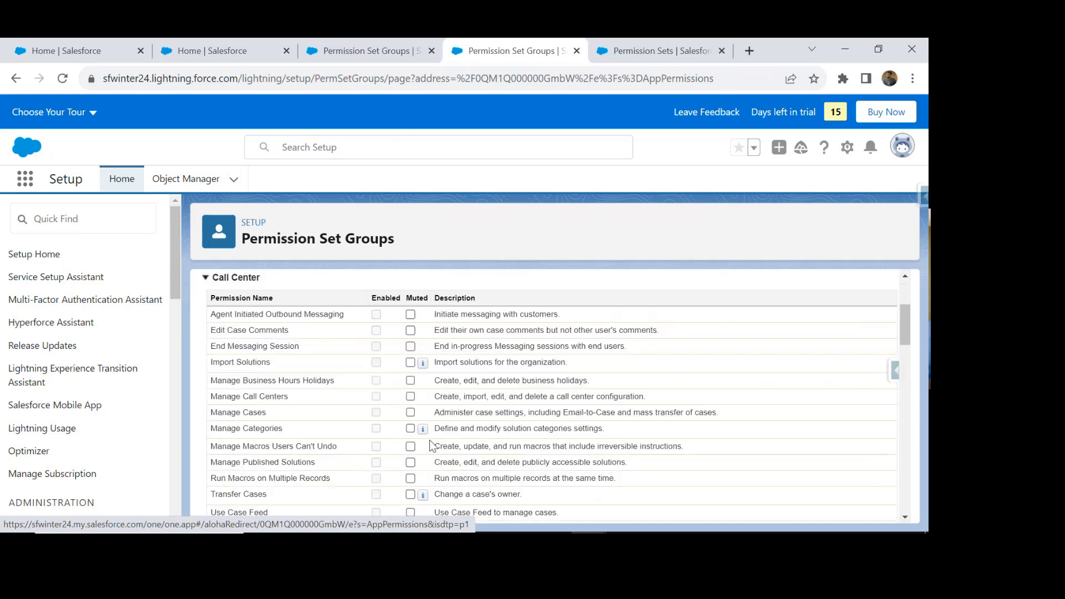
scroll(430, 441, "down", 10)
scroll(432, 427, "down", 10)
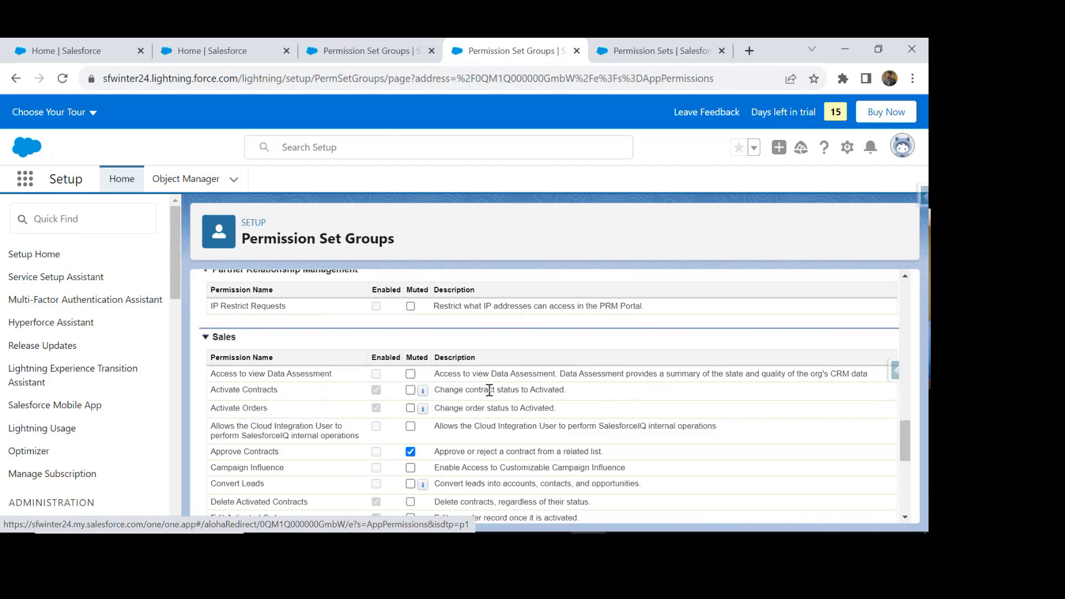
scroll(489, 390, "down", 3)
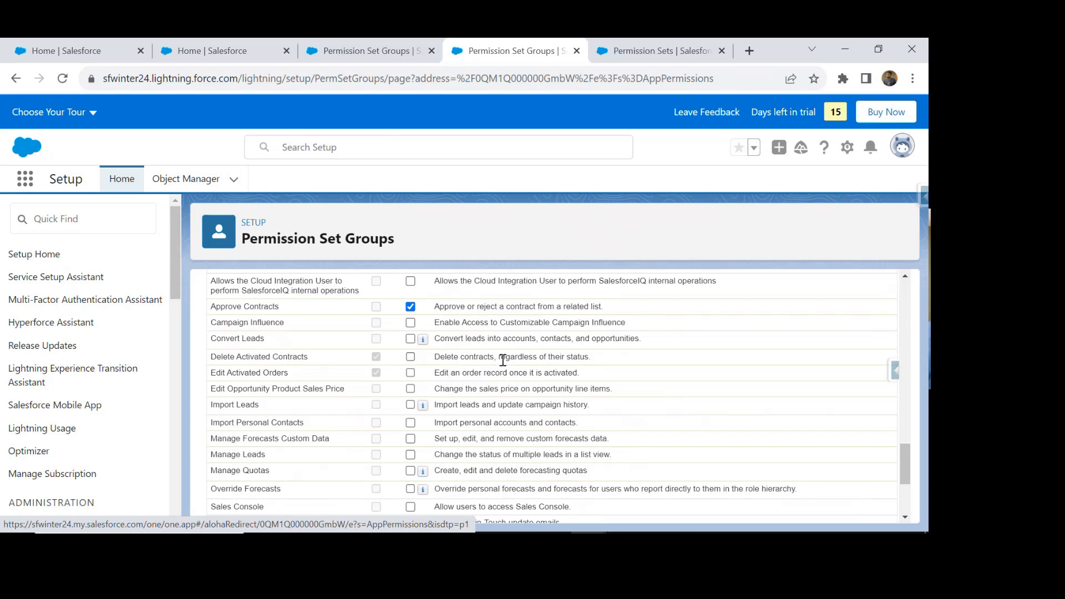
left_click(410, 358)
scroll(450, 468, "up", 4)
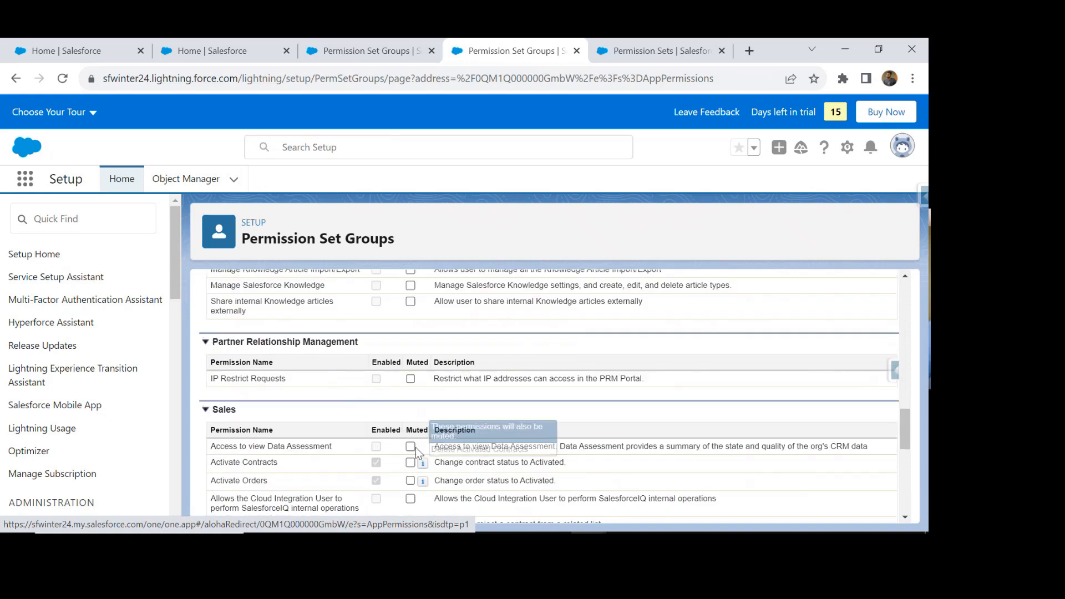
scroll(547, 444, "up", 10)
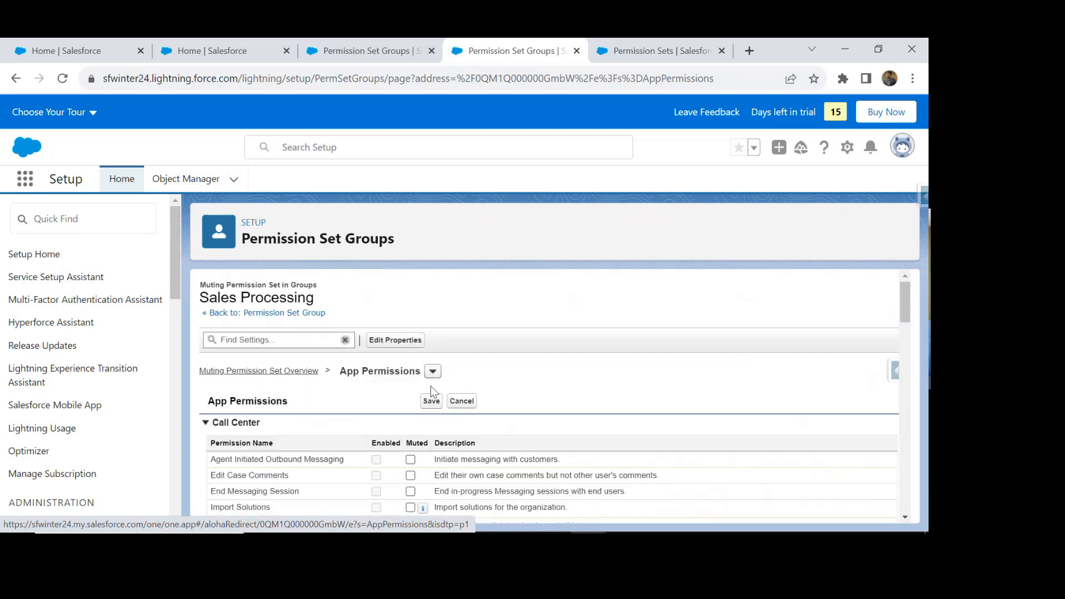
left_click(433, 402)
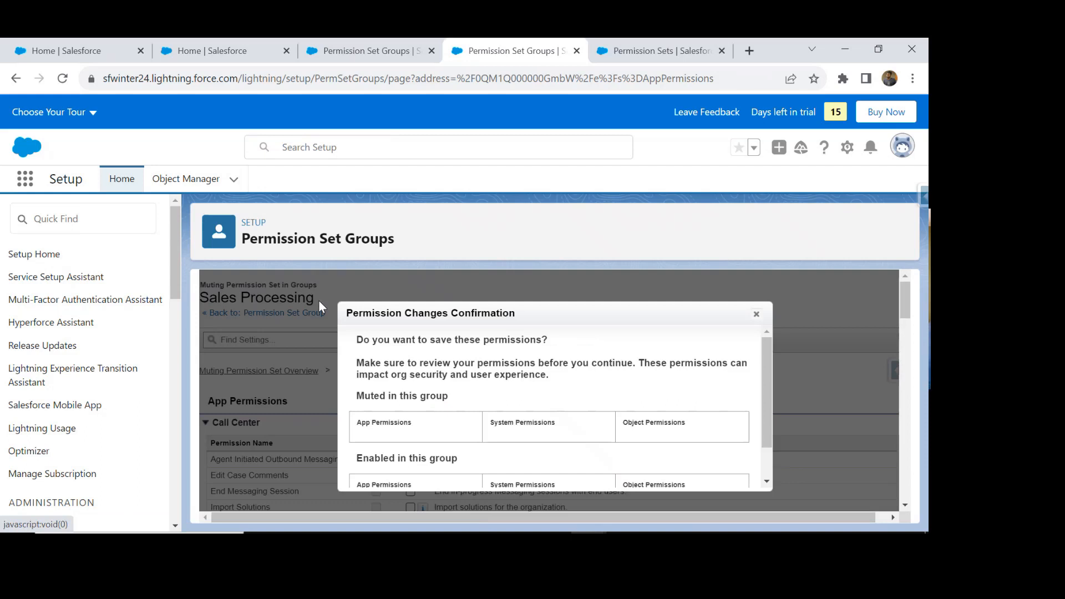
scroll(542, 418, "down", 5)
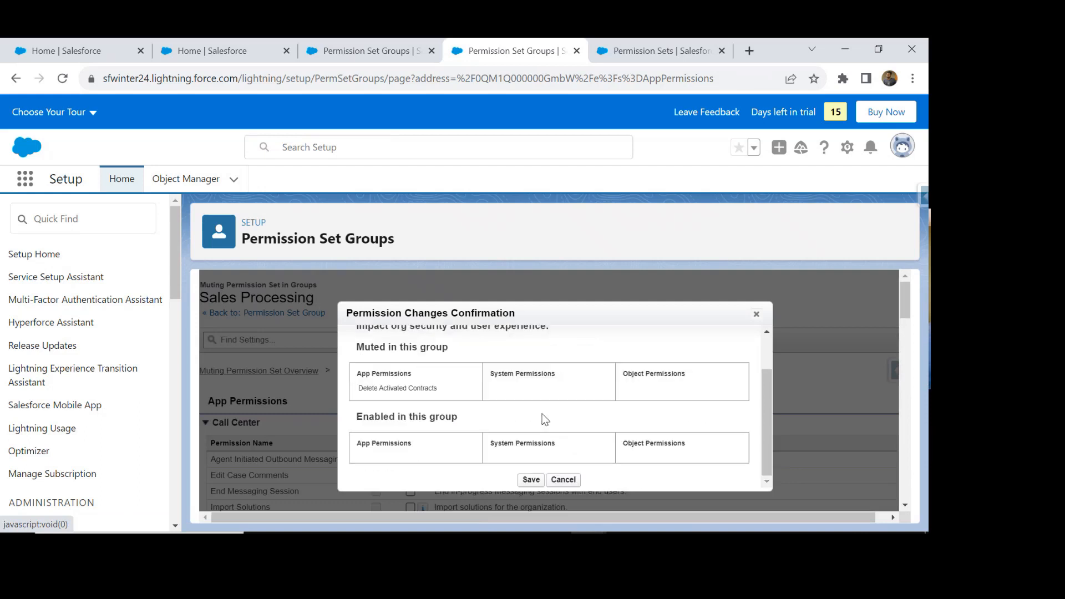
left_click(532, 480)
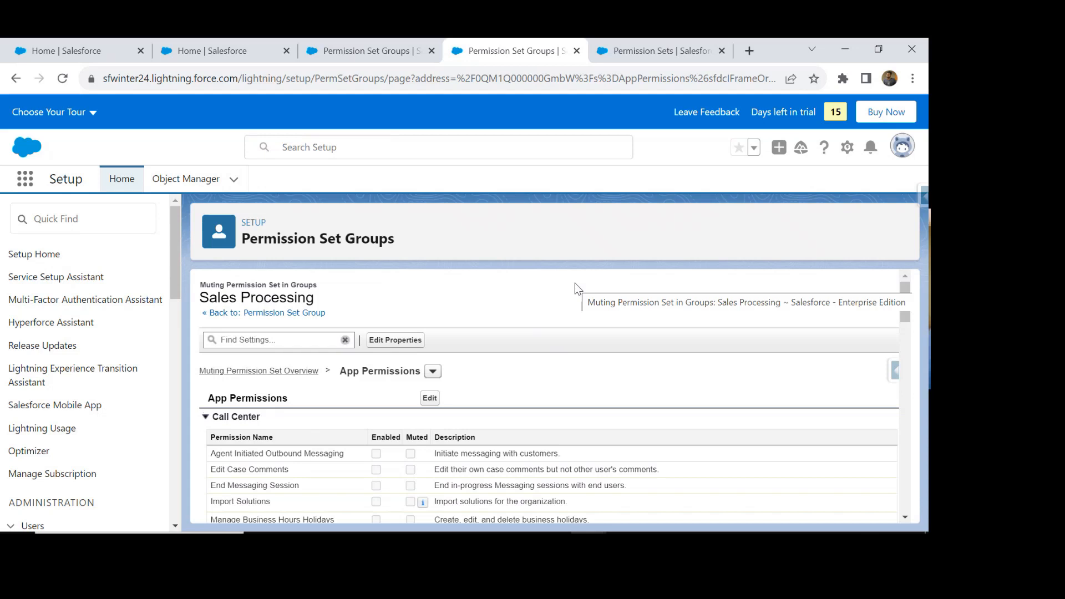
Return to the Sales Processing group's muting permission set list and read the info note about creating a new one
left_click(269, 313)
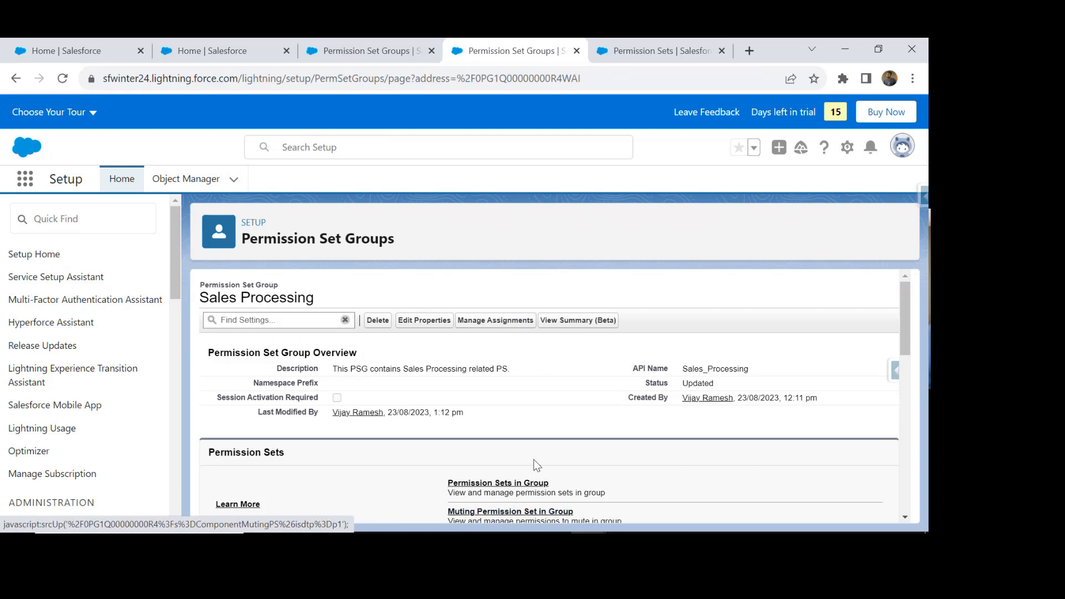
left_click(491, 512)
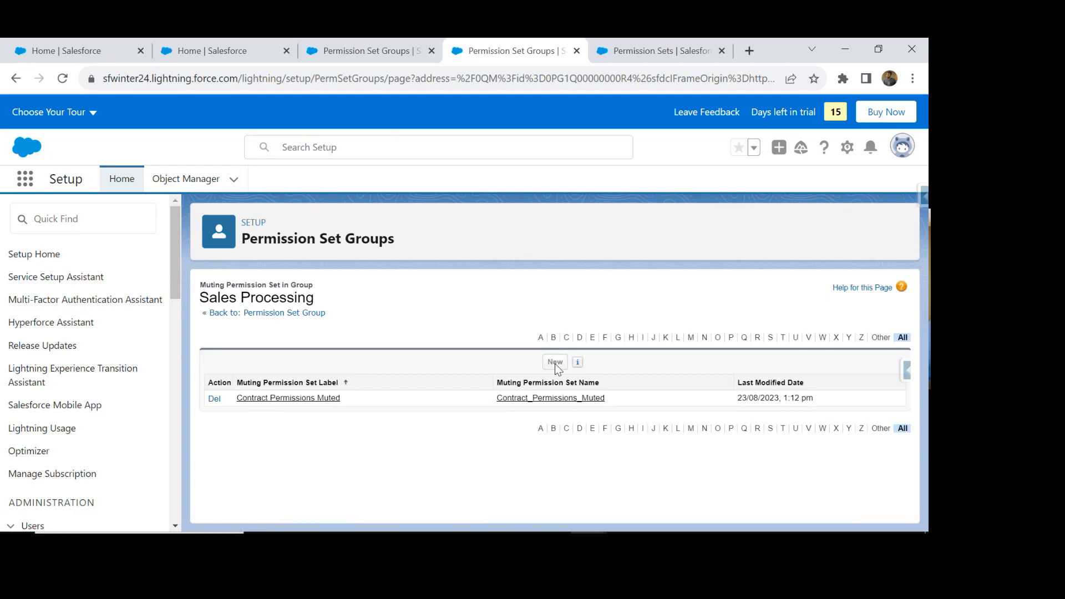
mouse_move(581, 366)
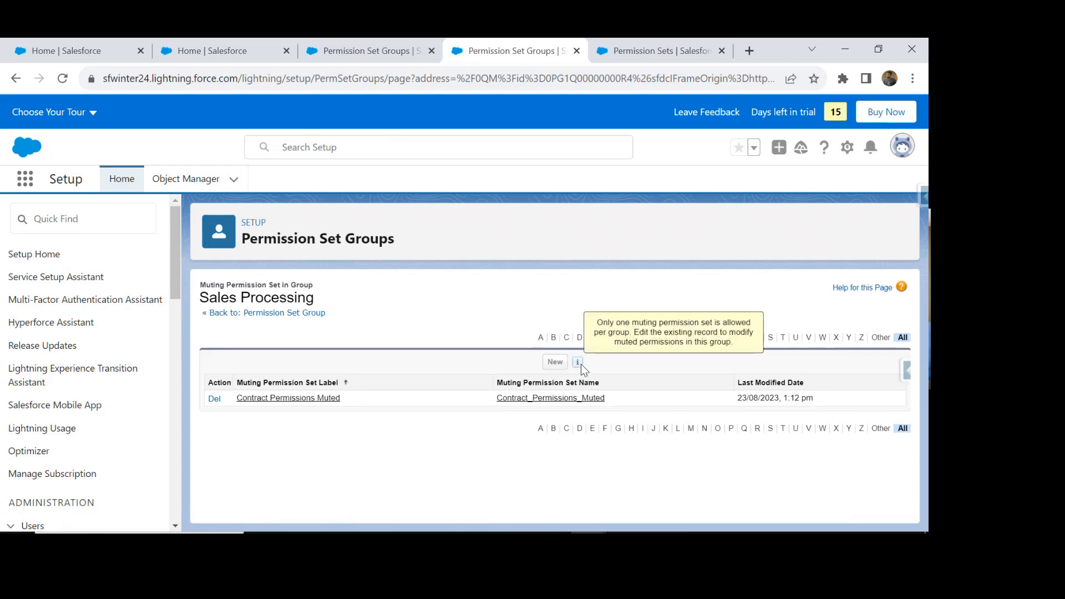